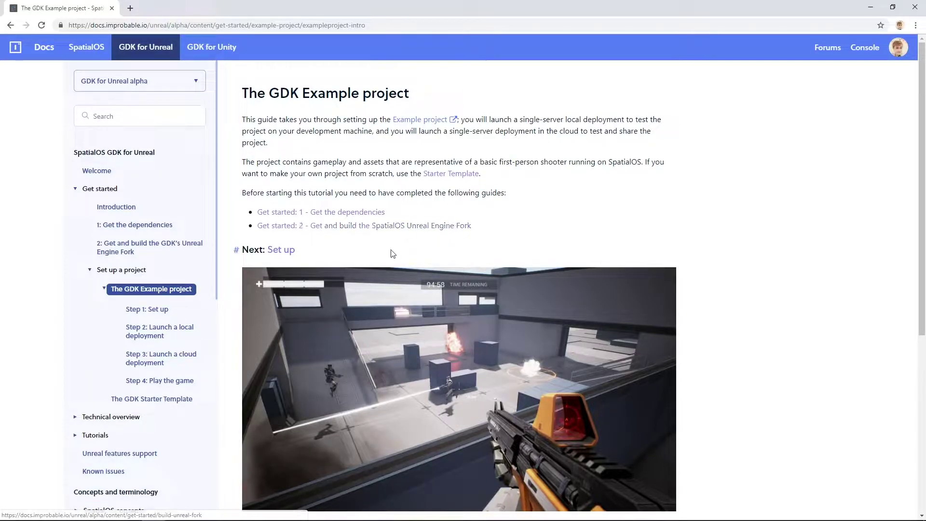
# Copy the Example Project's HTTPS git clone command from the Step 1 'Using the command line' instructions
pyautogui.click(288, 250)
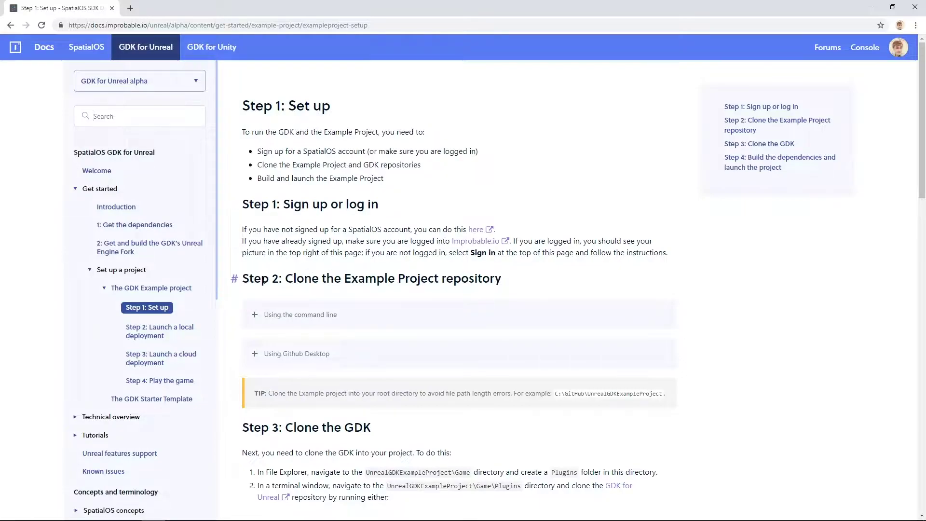
pyautogui.click(235, 278)
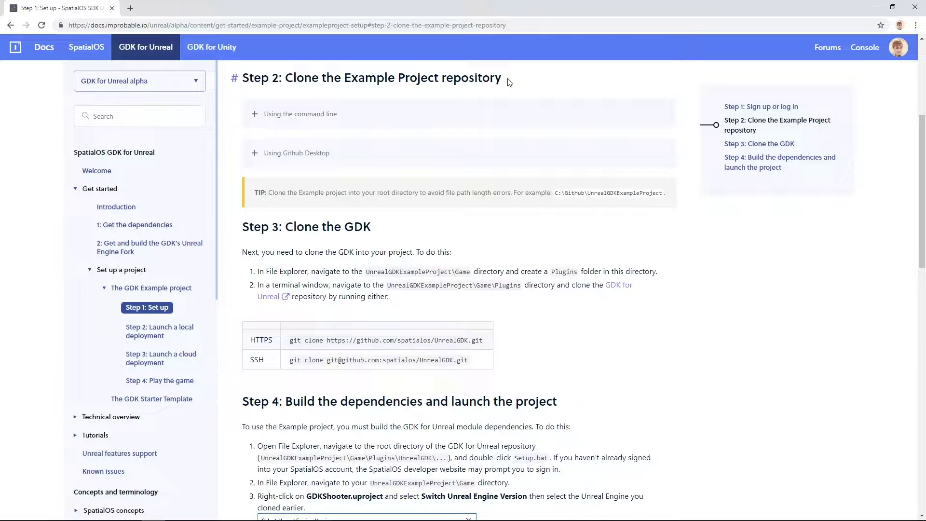
pyautogui.click(336, 114)
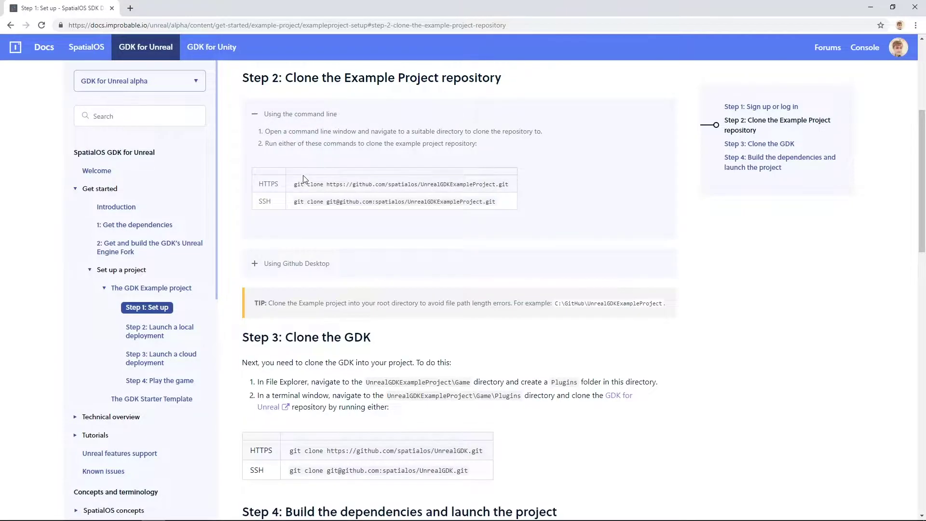
pyautogui.moveTo(295, 184); pyautogui.dragTo(510, 184)
pyautogui.rightClick(503, 183)
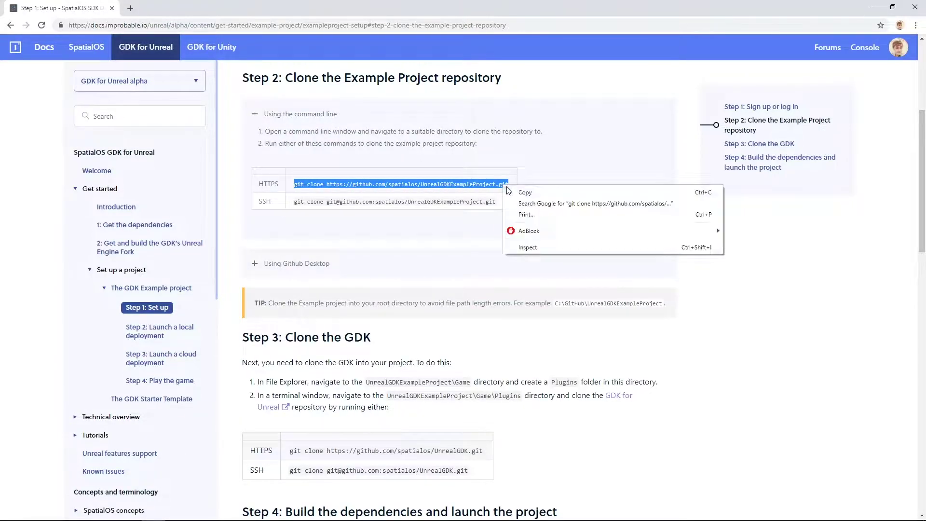
pyautogui.click(518, 187)
# Open Windows PowerShell, confirm the C:\unreal folder and start cloning UnrealGDKExampleProject there
pyautogui.press('super')
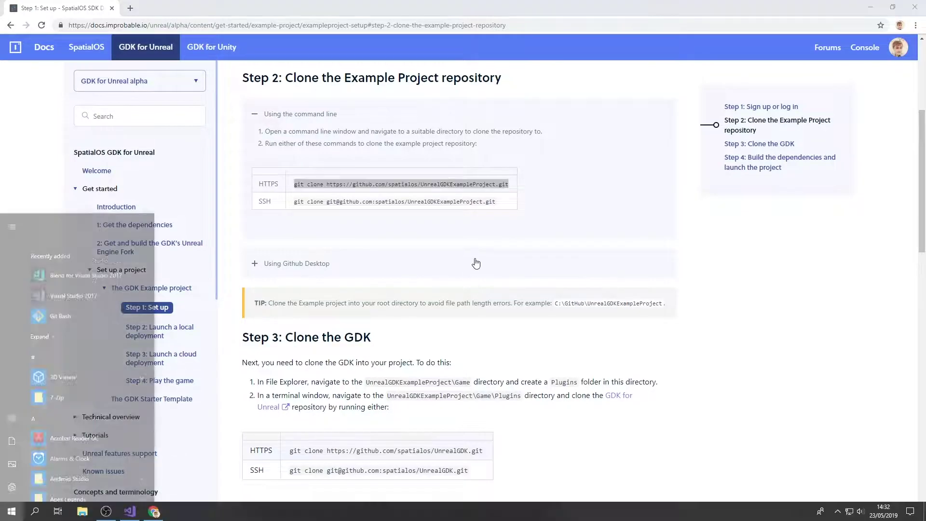
pyautogui.write('power')
pyautogui.click(88, 250)
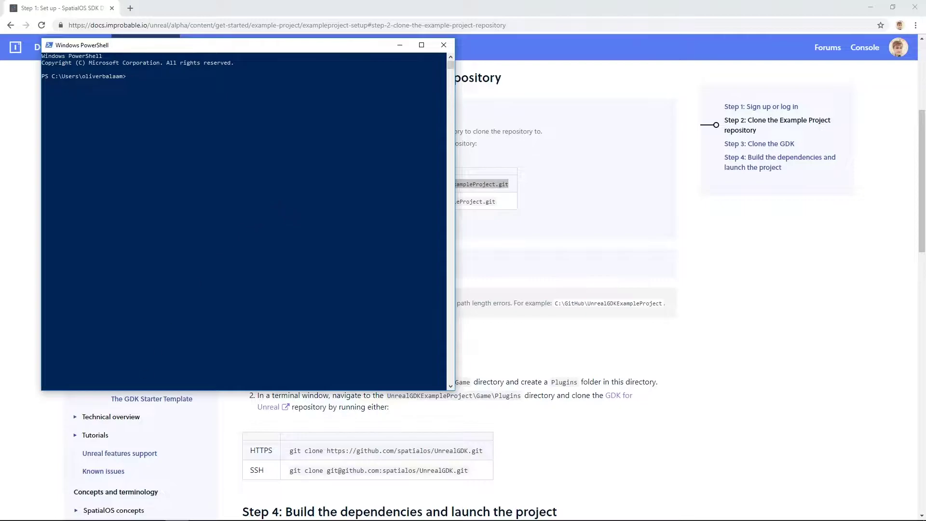
pyautogui.click(82, 511)
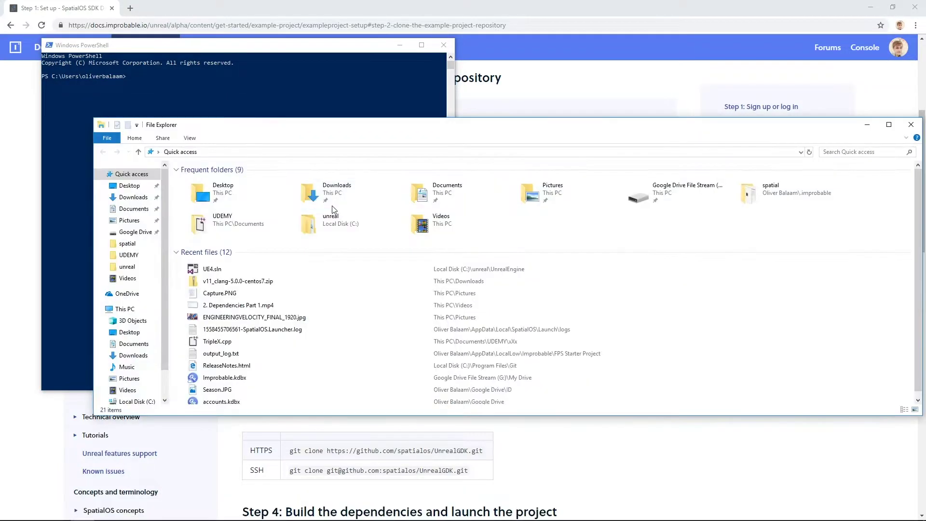
pyautogui.doubleClick(317, 225)
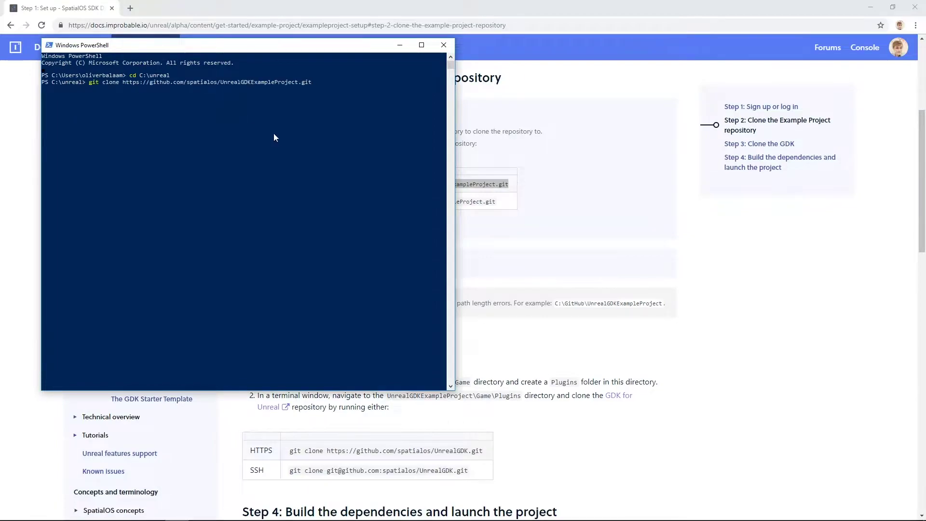
pyautogui.press('Return')
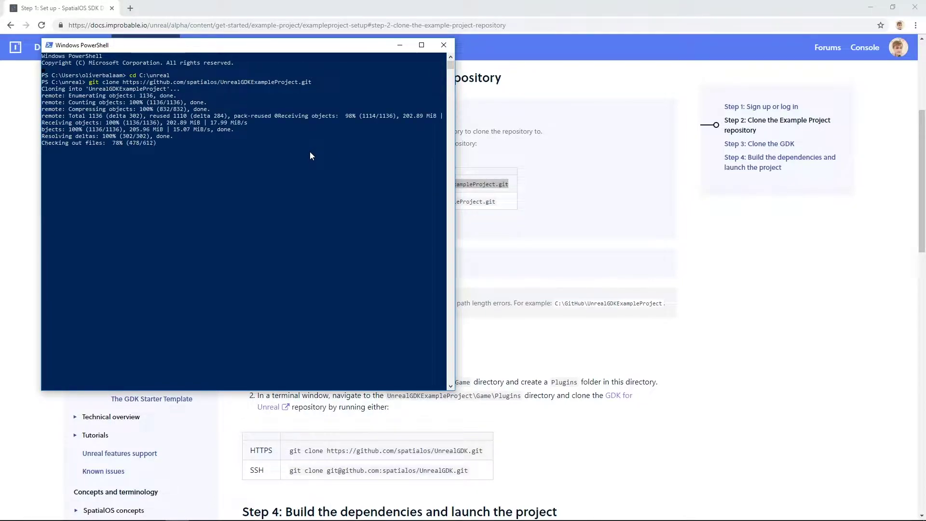
# Show the docs' Clone the GDK step and open UnrealGDKExampleProject in File Explorer
pyautogui.click(724, 252)
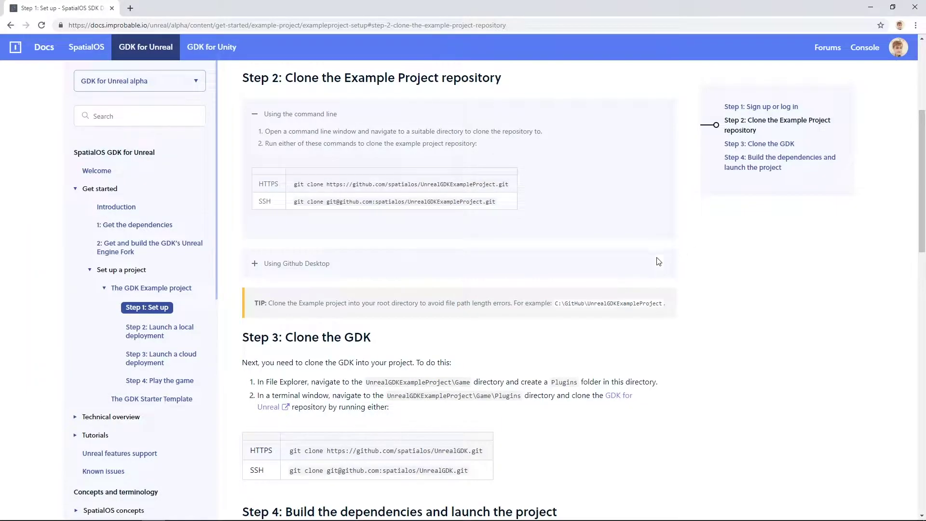
pyautogui.click(235, 338)
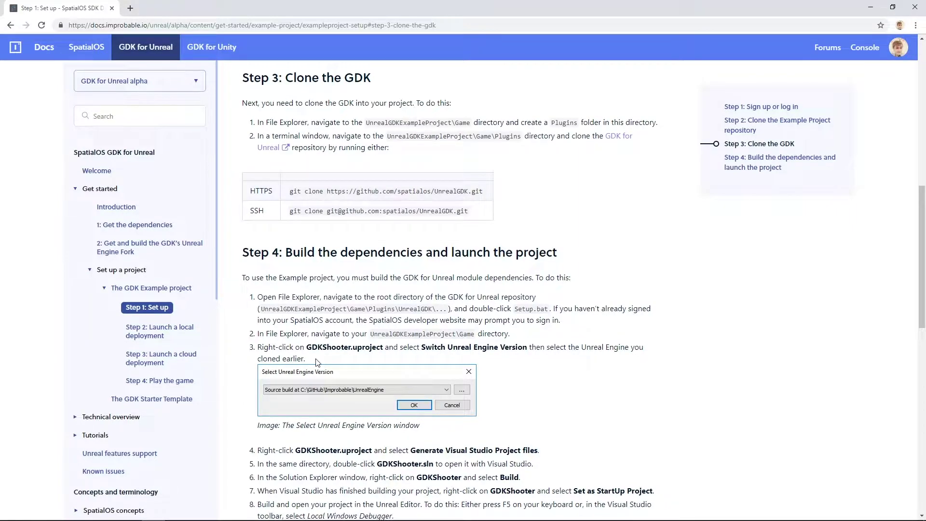
pyautogui.click(83, 513)
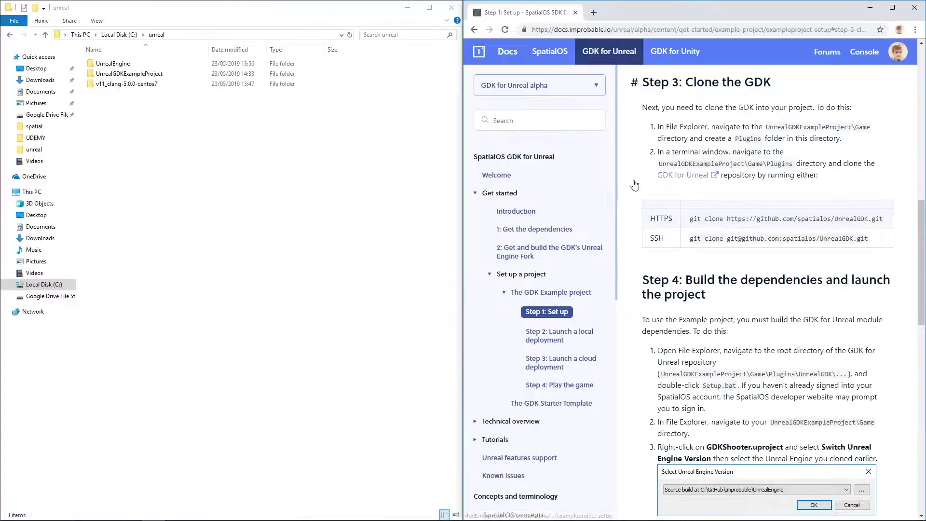
pyautogui.doubleClick(127, 74)
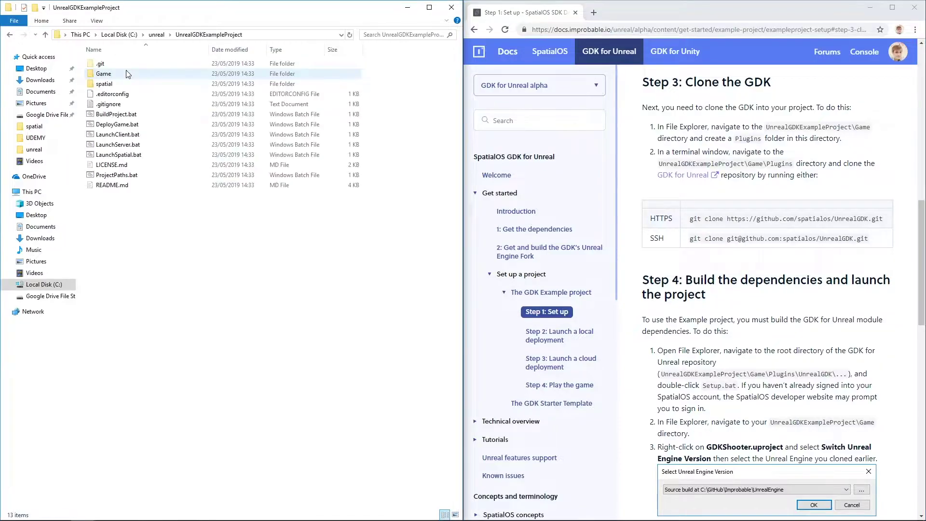
# Create a new folder named Plugins and move it into the Game folder
pyautogui.rightClick(179, 235)
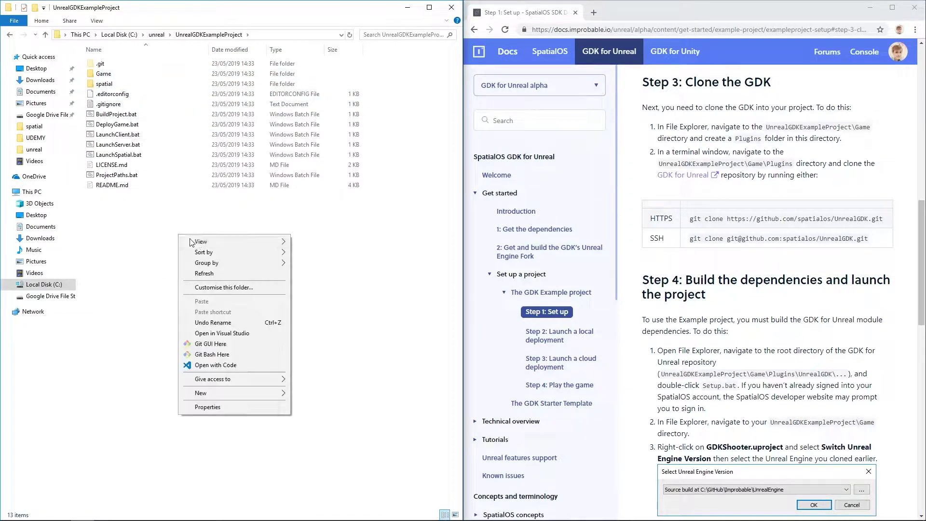
pyautogui.moveTo(250, 392)
pyautogui.click(308, 393)
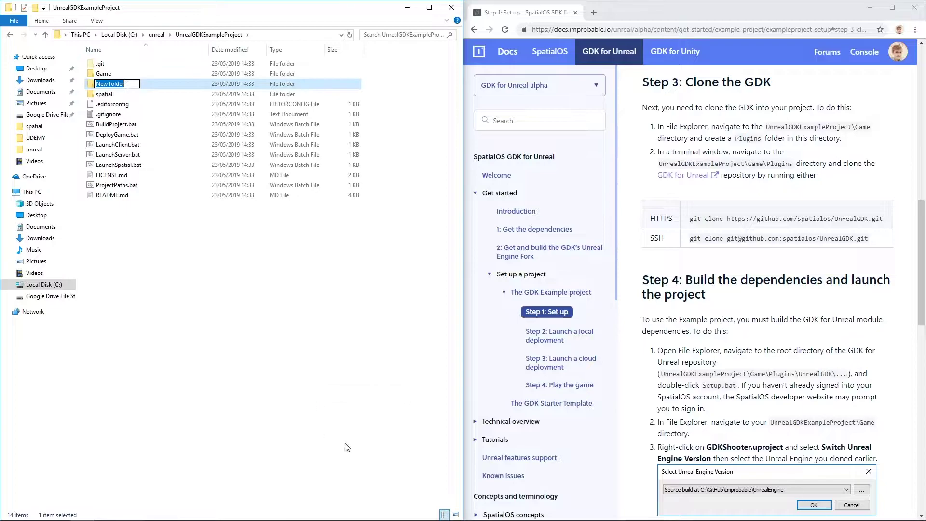
pyautogui.write('Plugins')
pyautogui.click(358, 322)
pyautogui.click(108, 85)
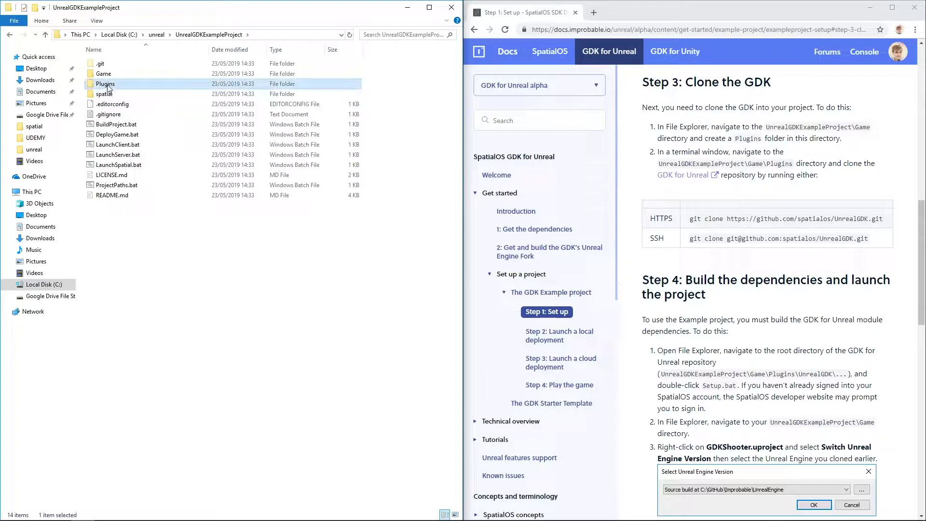
pyautogui.moveTo(107, 87); pyautogui.dragTo(109, 71)
# Open Game\Plugins and select its full path in the address bar
pyautogui.doubleClick(107, 74)
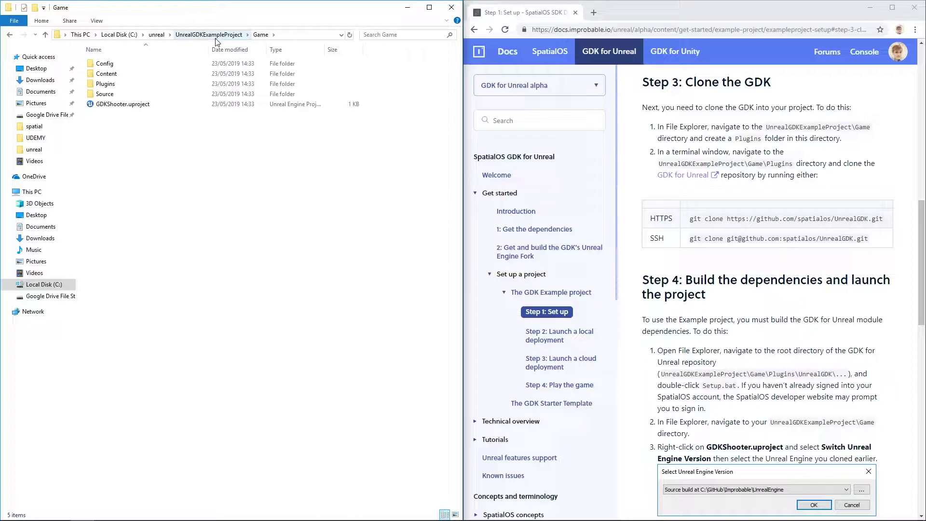
pyautogui.click(299, 34)
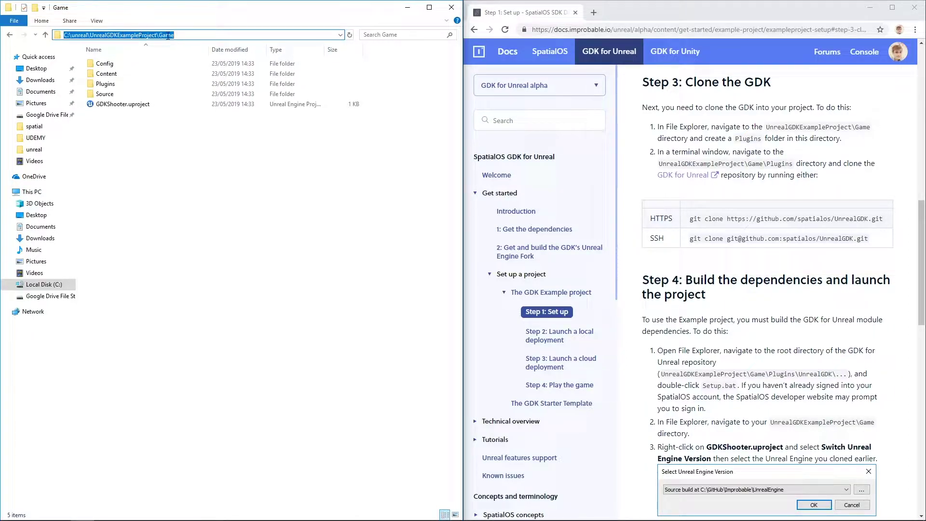
pyautogui.doubleClick(116, 84)
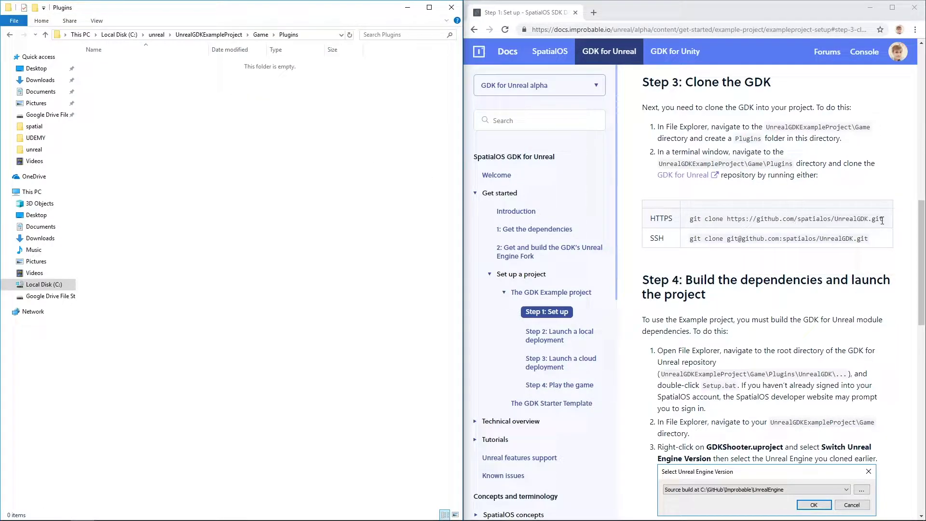
pyautogui.click(308, 36)
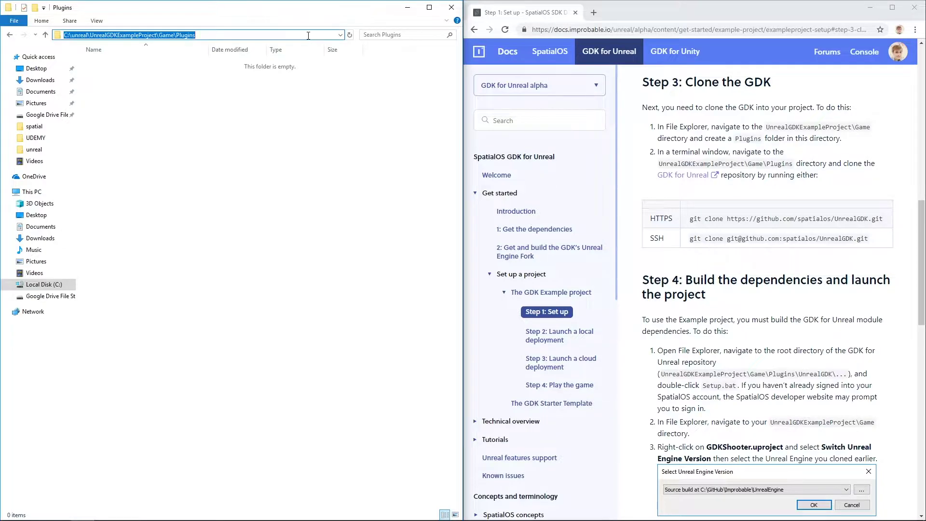
pyautogui.click(291, 182)
# Change the PowerShell directory to the pasted Game\Plugins path
pyautogui.click(177, 511)
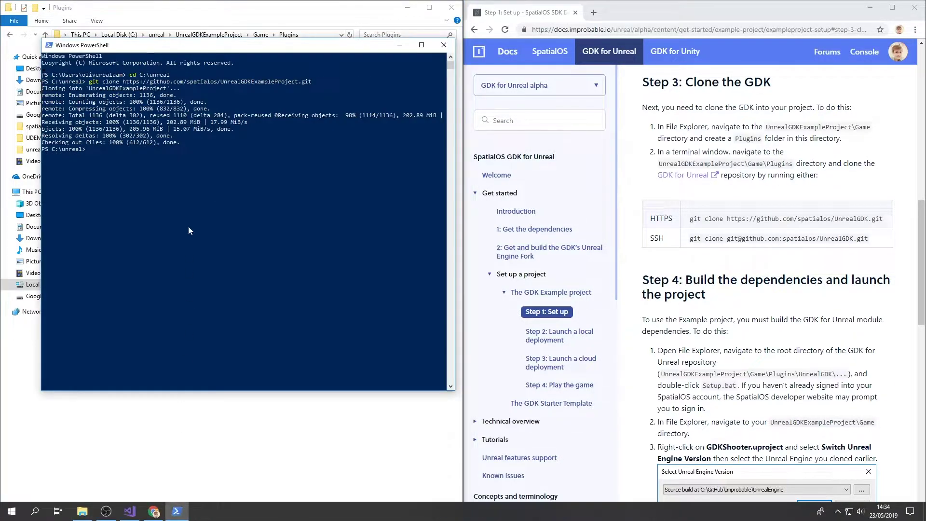
pyautogui.write('cd')
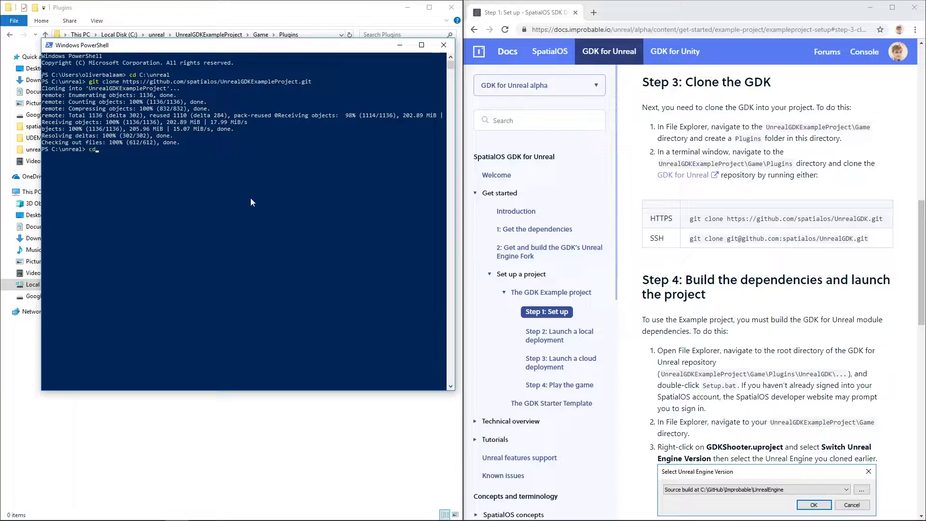
pyautogui.hotkey('ctrl', 'v')
pyautogui.press('Return')
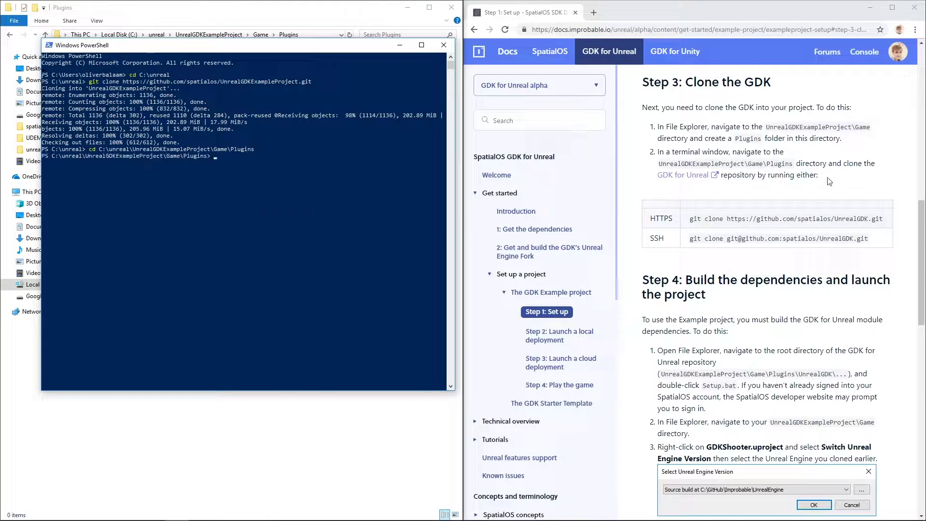
# Copy the HTTPS UnrealGDK git clone command from the docs and run it in PowerShell
pyautogui.moveTo(882, 217); pyautogui.dragTo(690, 218)
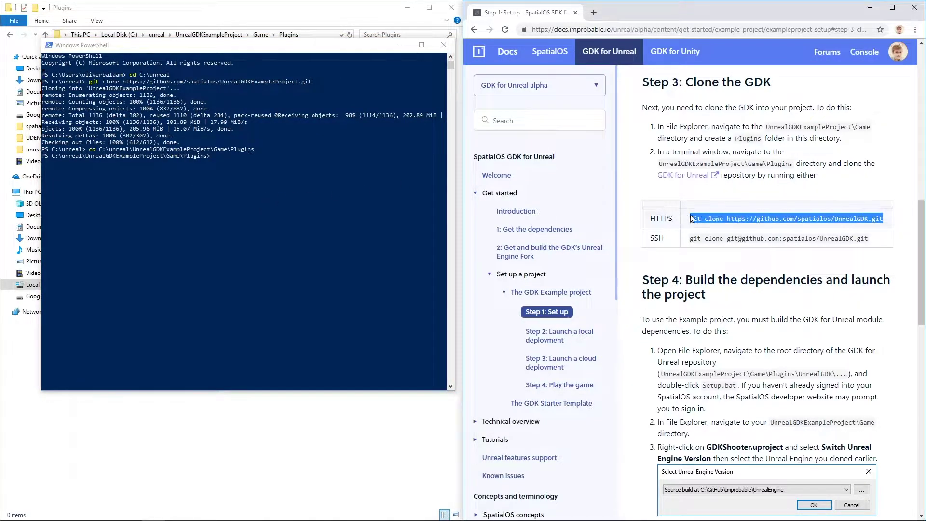
pyautogui.rightClick(689, 218)
pyautogui.click(713, 226)
pyautogui.click(296, 203)
pyautogui.hotkey('ctrl', 'v')
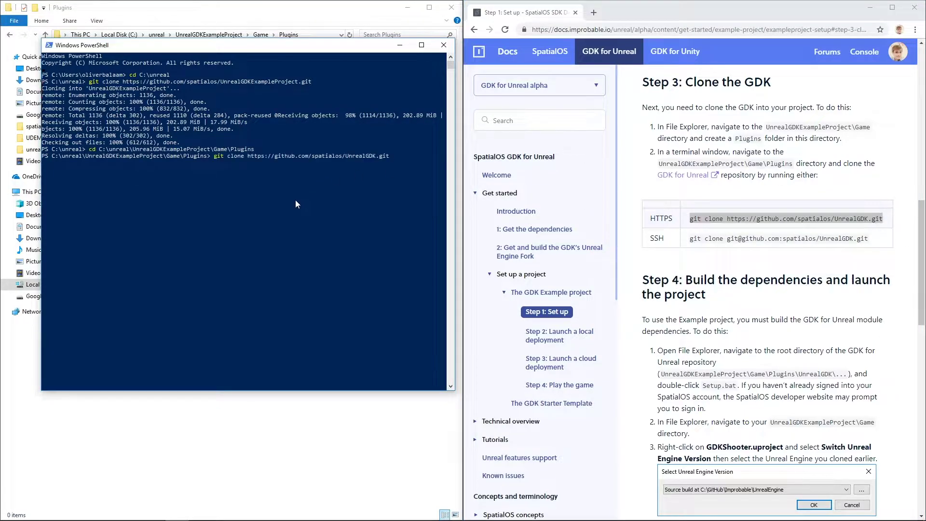
pyautogui.press('Return')
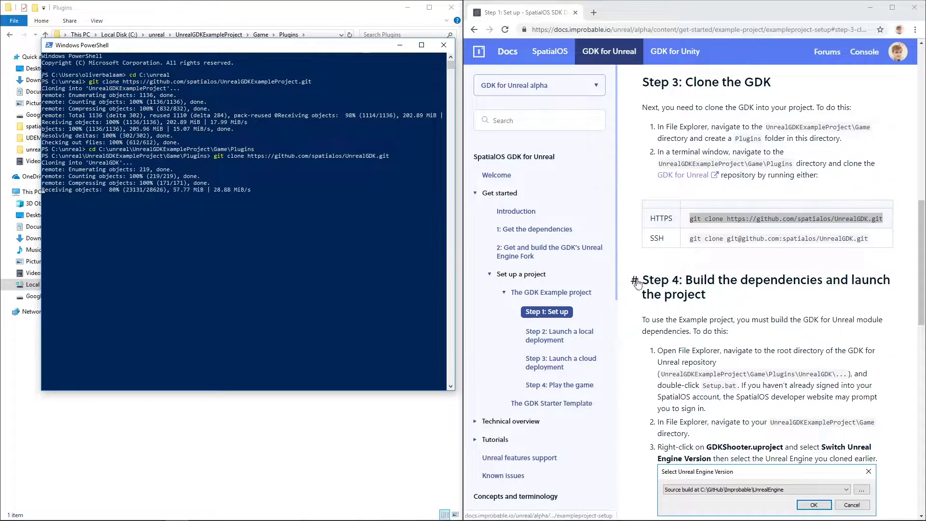
# Run Plugins\UnrealGDK\Setup.bat per the Build the dependencies step and close its finished console
pyautogui.click(636, 281)
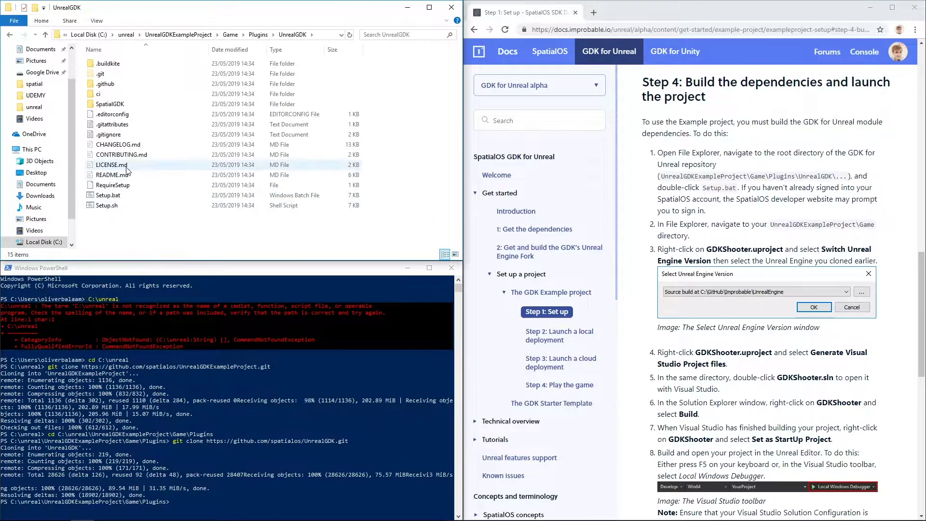
pyautogui.doubleClick(116, 195)
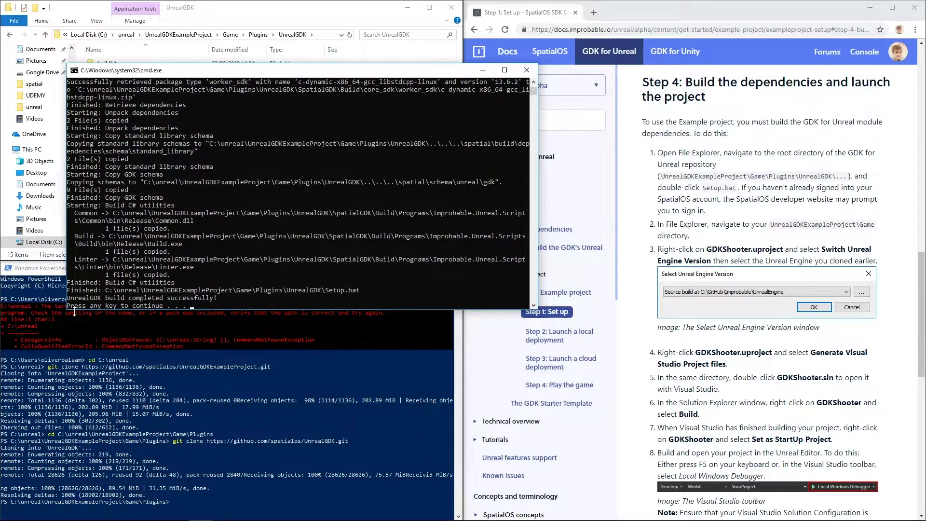
pyautogui.press('Return')
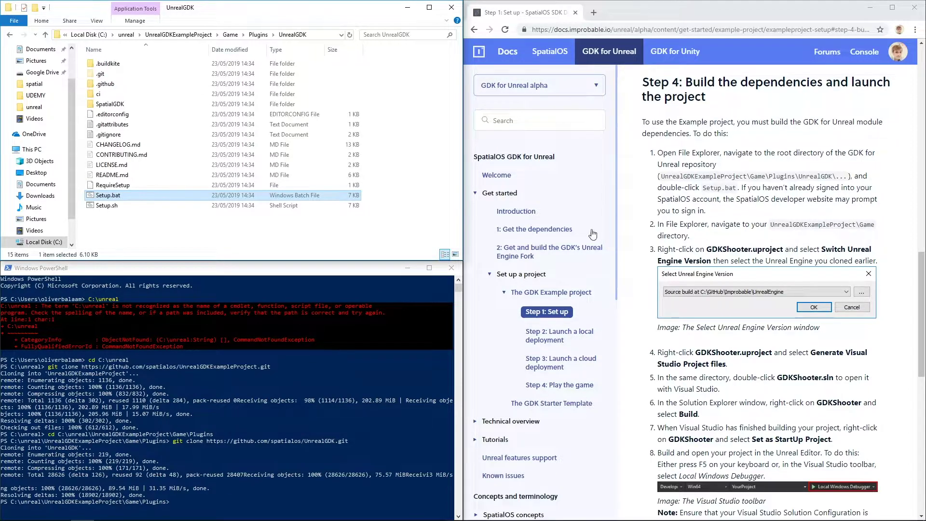
# Switch GDKShooter.uproject to the C:\unreal\UnrealEngine source build and generate its Visual Studio project files
pyautogui.click(231, 34)
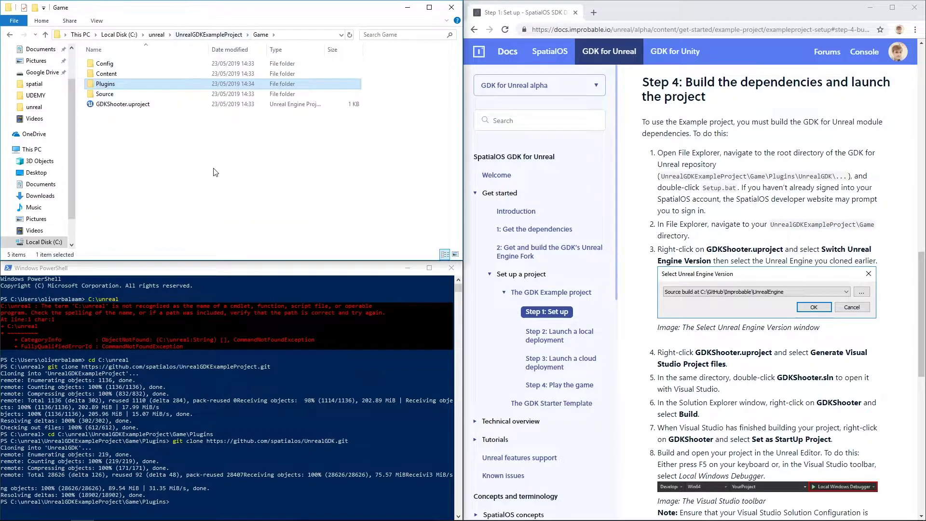
pyautogui.click(117, 105)
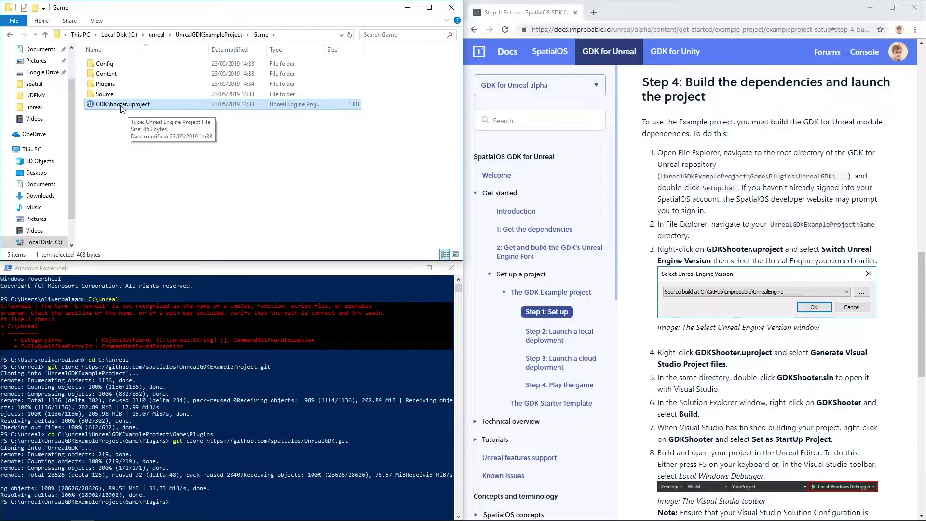
pyautogui.rightClick(120, 105)
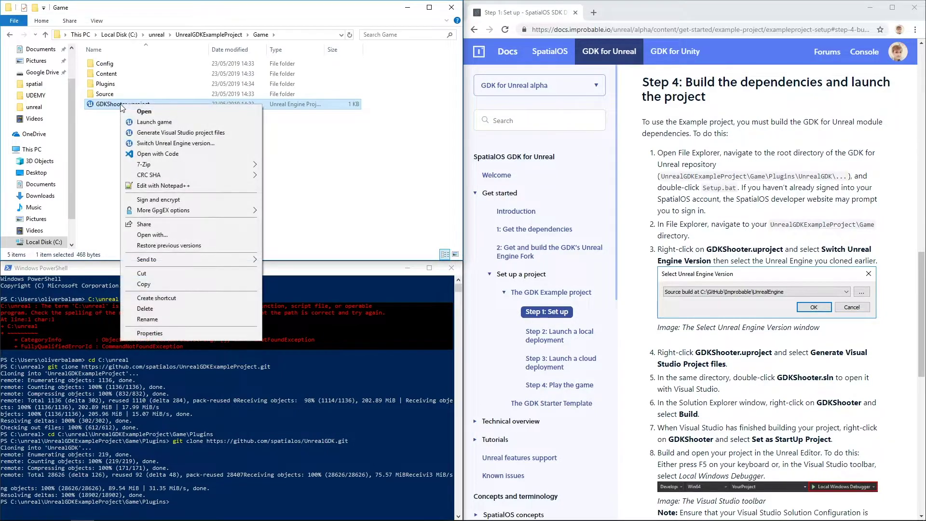
pyautogui.click(200, 143)
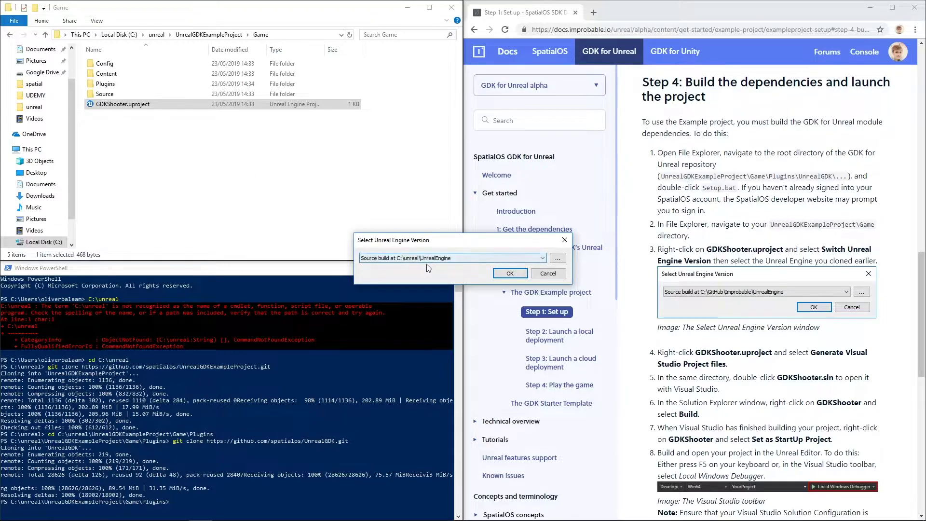
pyautogui.click(503, 278)
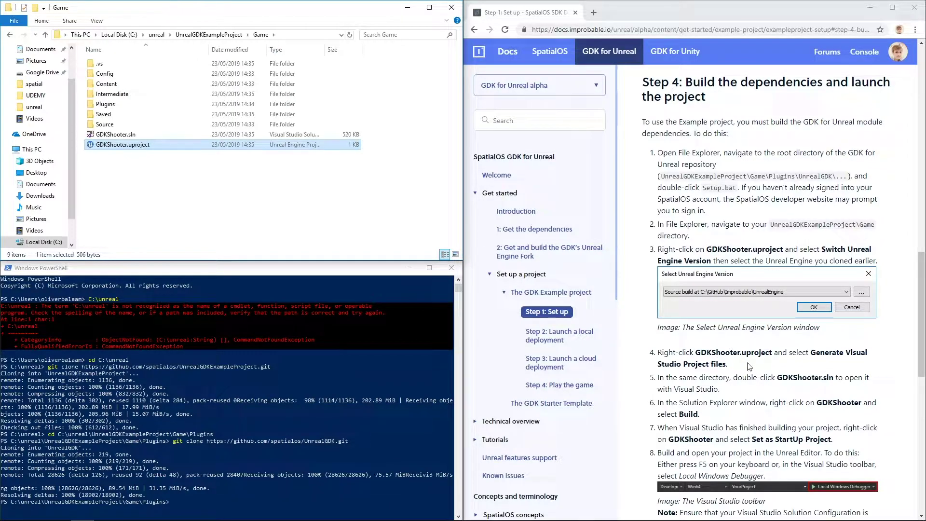
pyautogui.rightClick(112, 144)
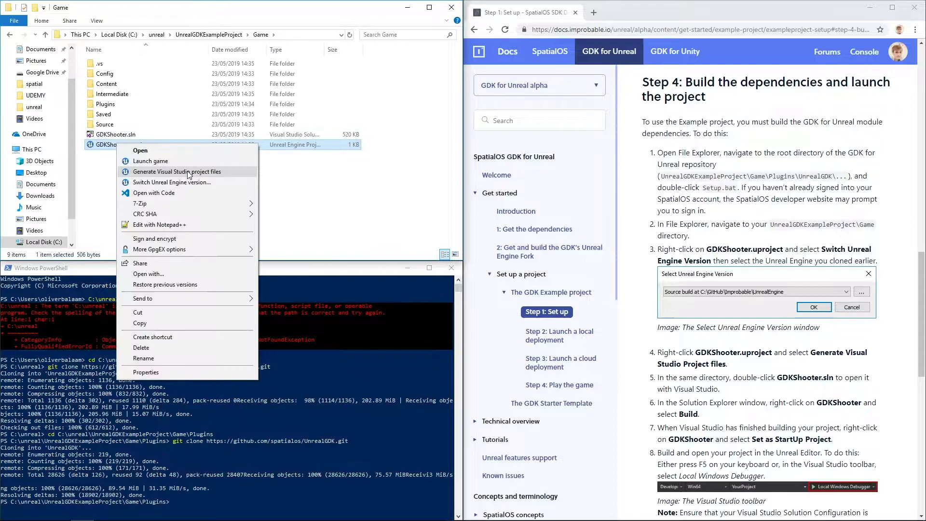
pyautogui.click(187, 172)
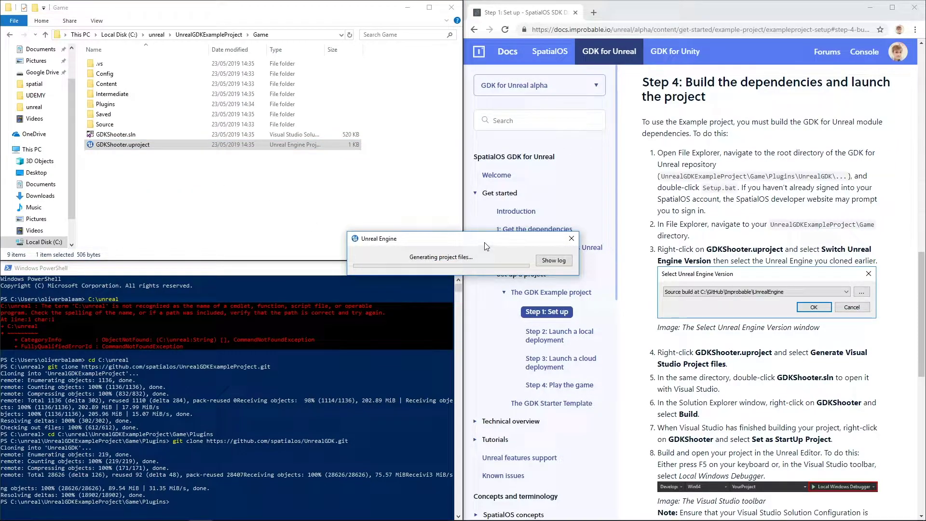
# Open GDKShooter.sln in Visual Studio and build the GDKShooter project
pyautogui.doubleClick(114, 138)
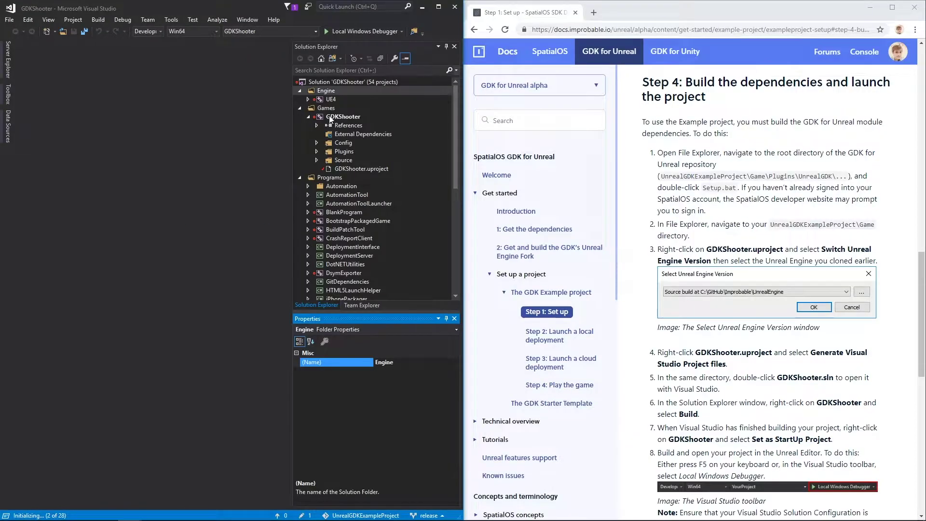
pyautogui.rightClick(330, 119)
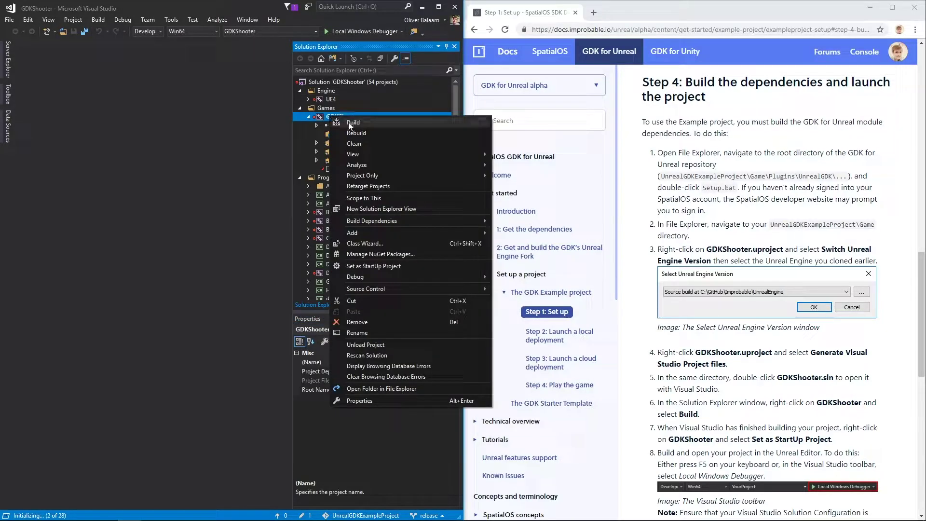
pyautogui.click(351, 124)
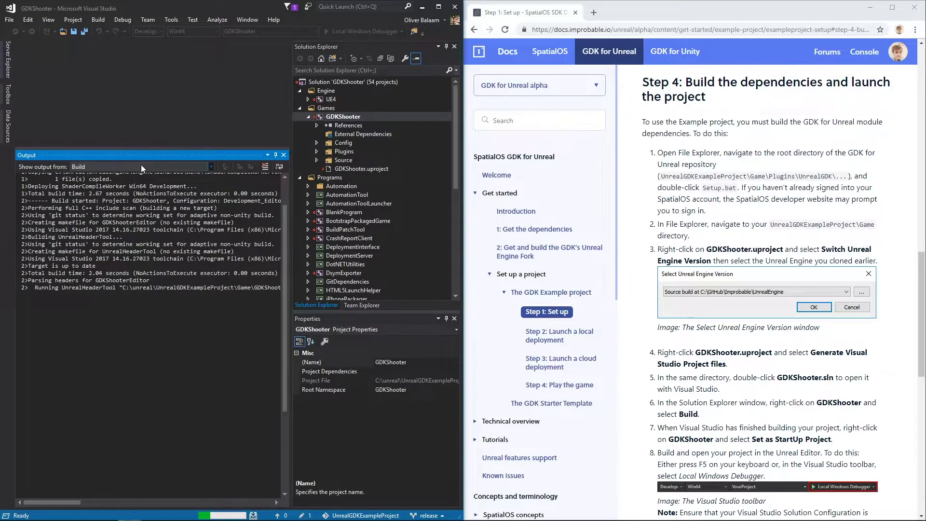
pyautogui.scroll(1, 640, 315)
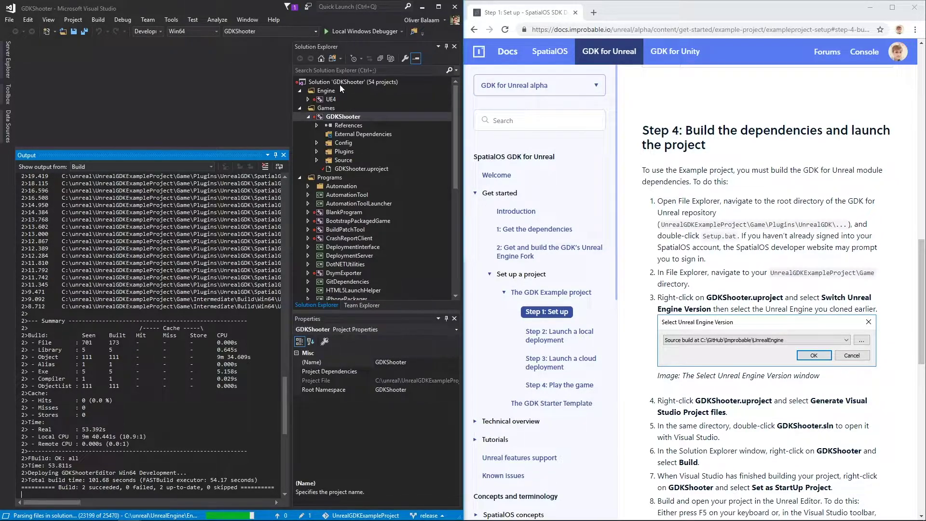
# Set GDKShooter as the startup project in Solution Explorer
pyautogui.rightClick(331, 117)
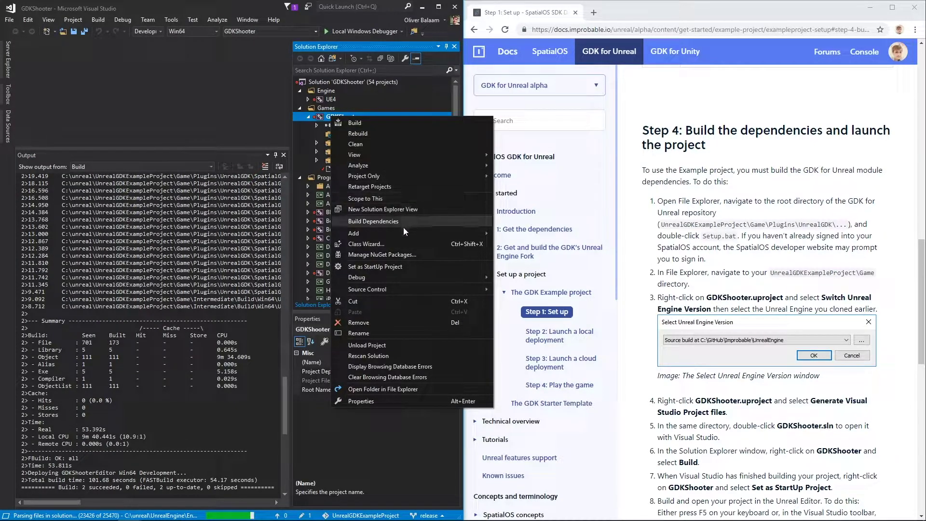
pyautogui.click(402, 265)
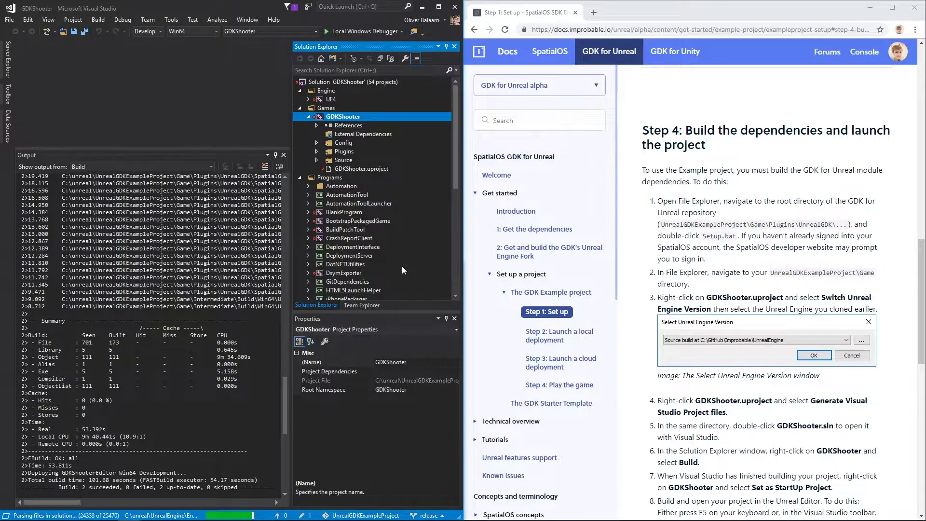
pyautogui.scroll(-2, 769, 422)
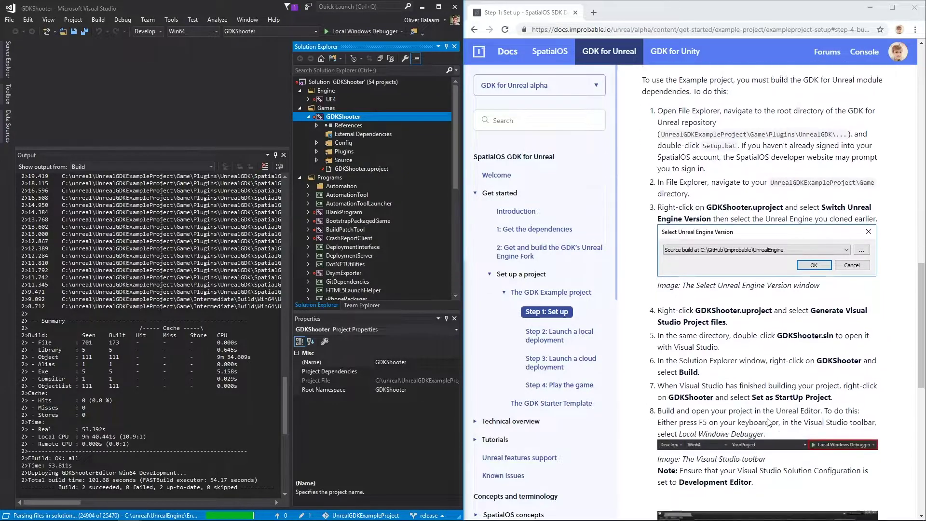
pyautogui.scroll(-2, 769, 423)
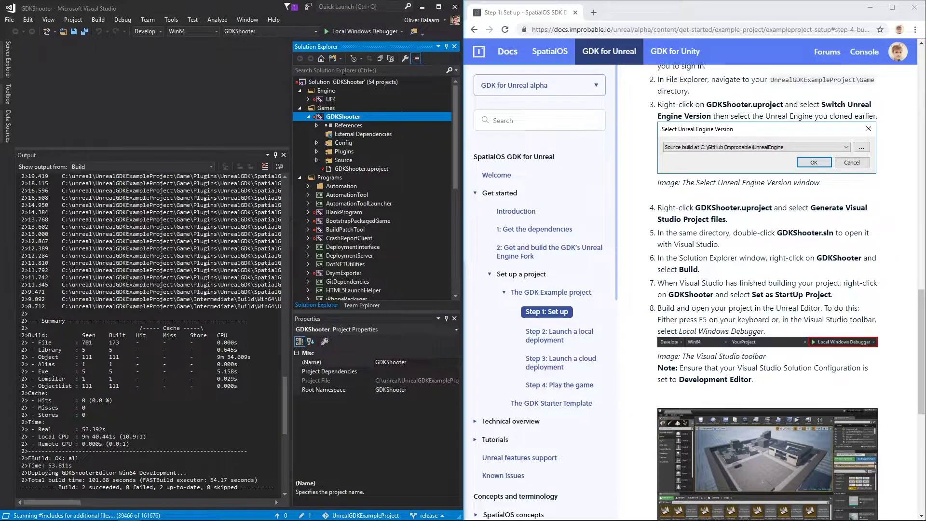
# Launch GDKShooter in Unreal Editor with the Local Windows Debugger
pyautogui.click(351, 31)
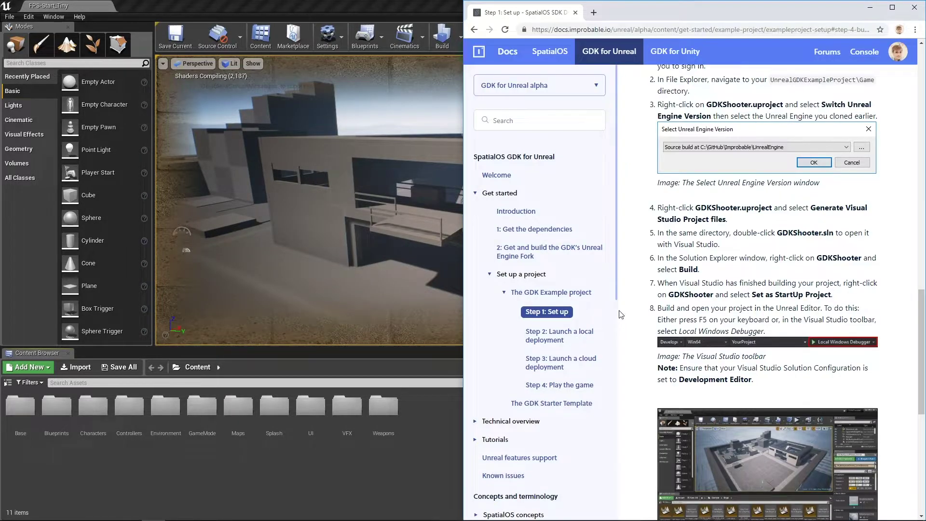
# Go to the docs' 'Next: Launch a local deployment' page at the bottom of Step 1
pyautogui.scroll(-5, 620, 315)
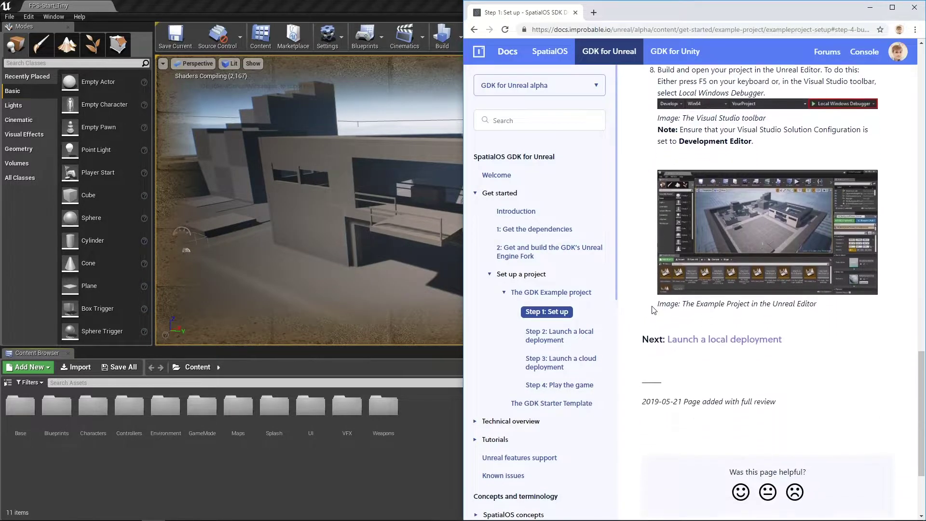
pyautogui.click(704, 340)
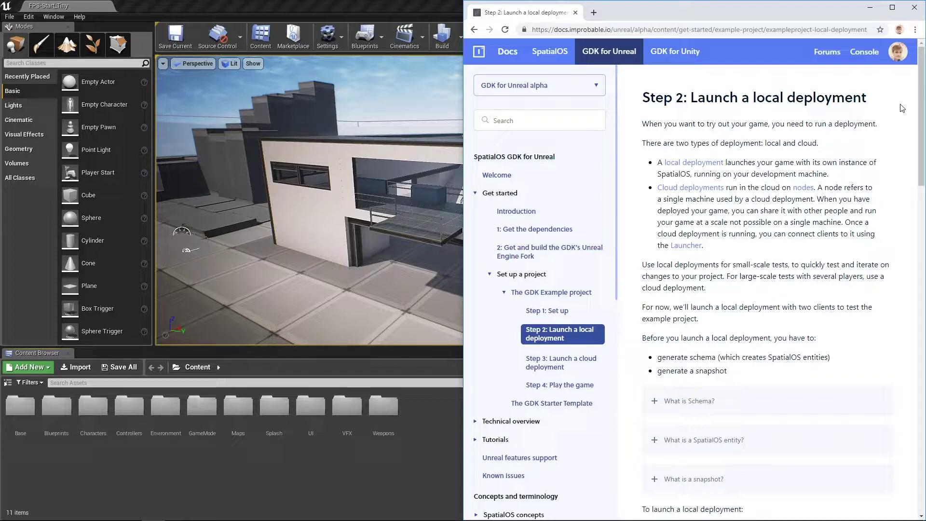
pyautogui.moveTo(919, 95); pyautogui.dragTo(903, 219)
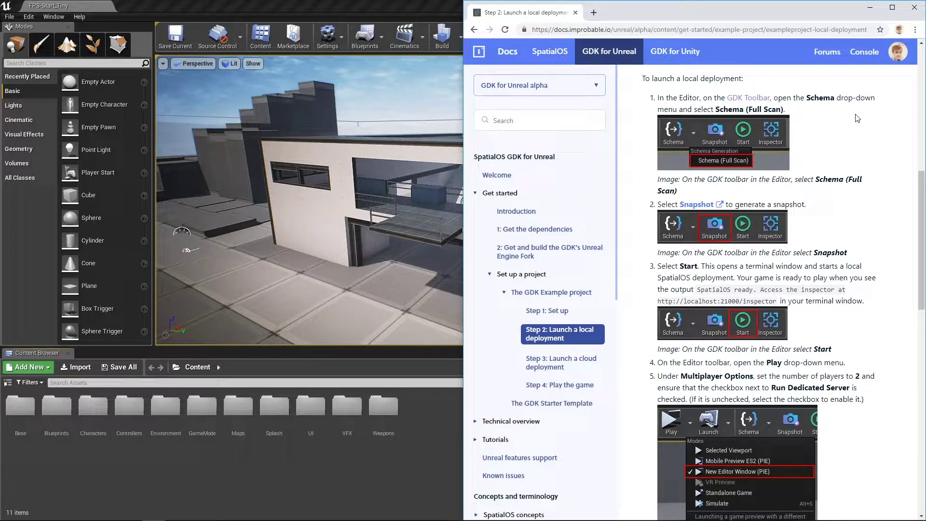
# Generate schema with Schema (Full Scan), then generate a snapshot from the GDK toolbar
pyautogui.click(390, 9)
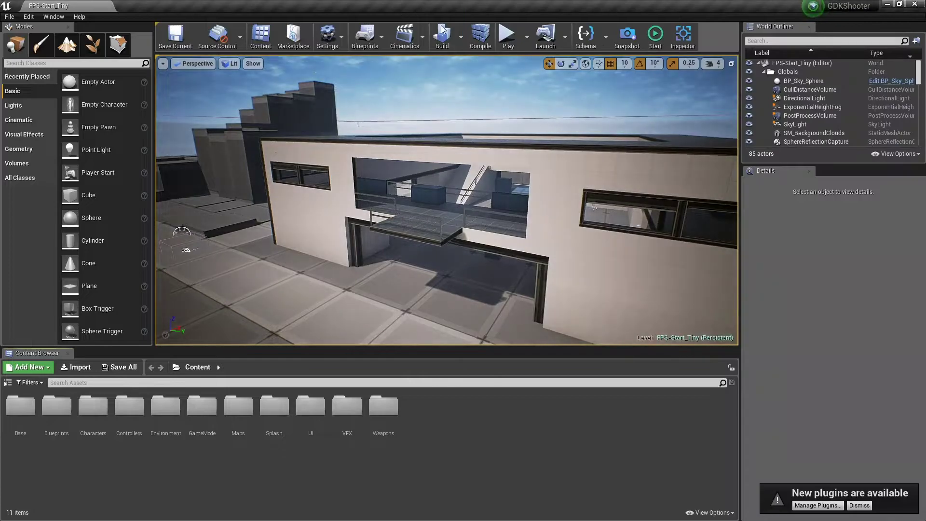
pyautogui.click(606, 44)
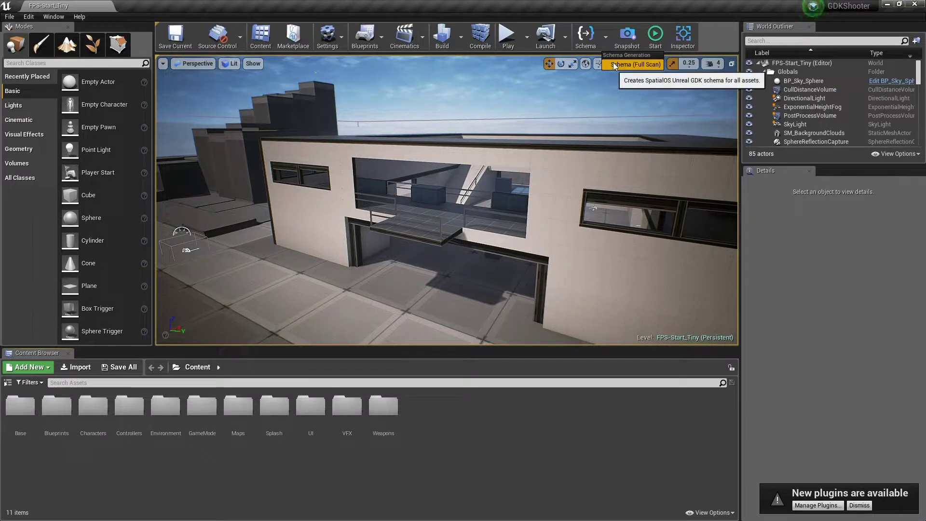
pyautogui.click(613, 64)
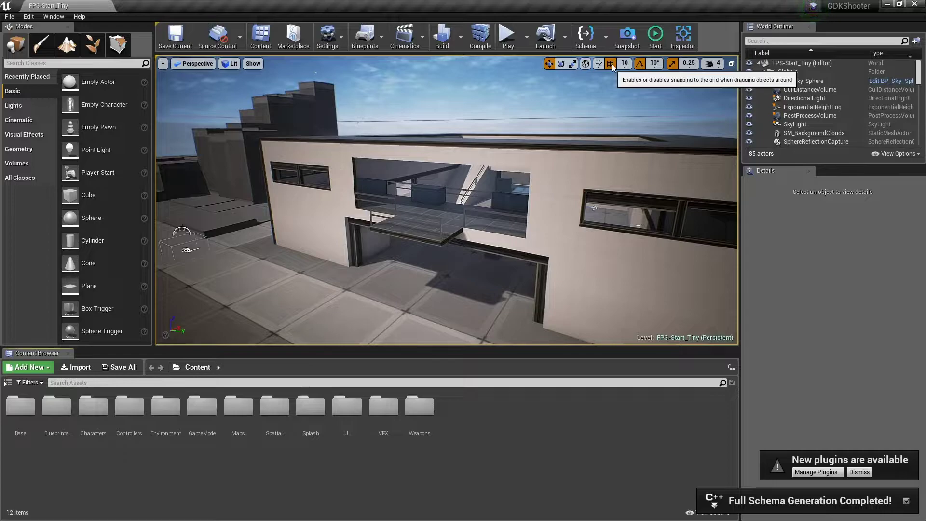
pyautogui.click(627, 38)
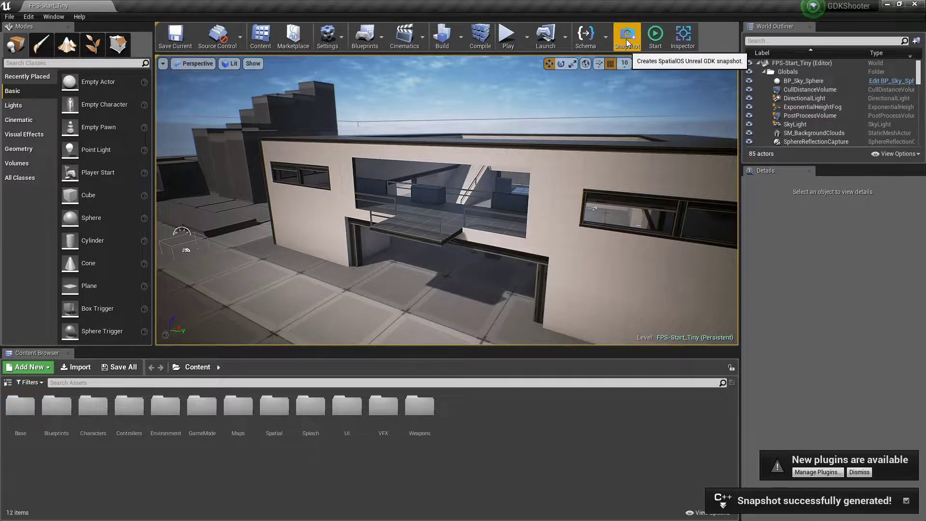
# Start the local deployment from the GDK toolbar, wait for 'SpatialOS ready', then minimise the console
pyautogui.click(654, 43)
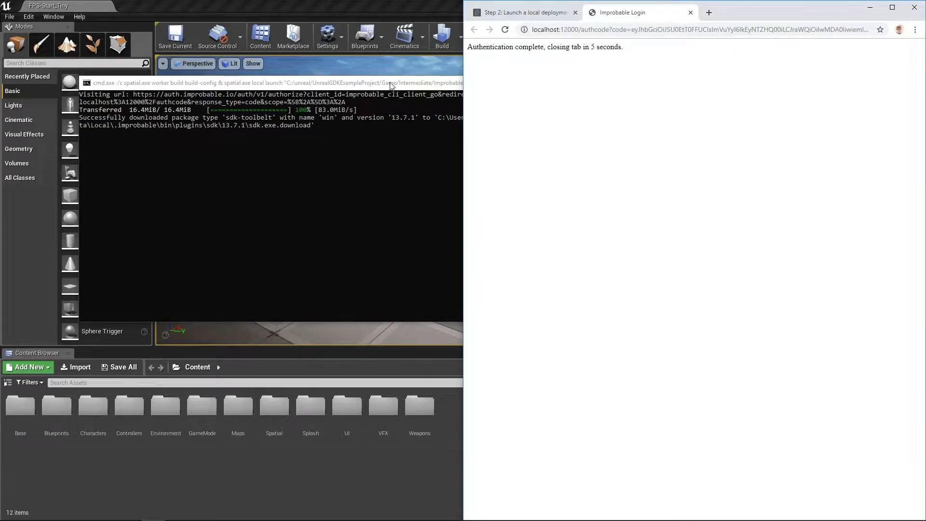
pyautogui.click(693, 15)
pyautogui.scroll(-10, 921, 269)
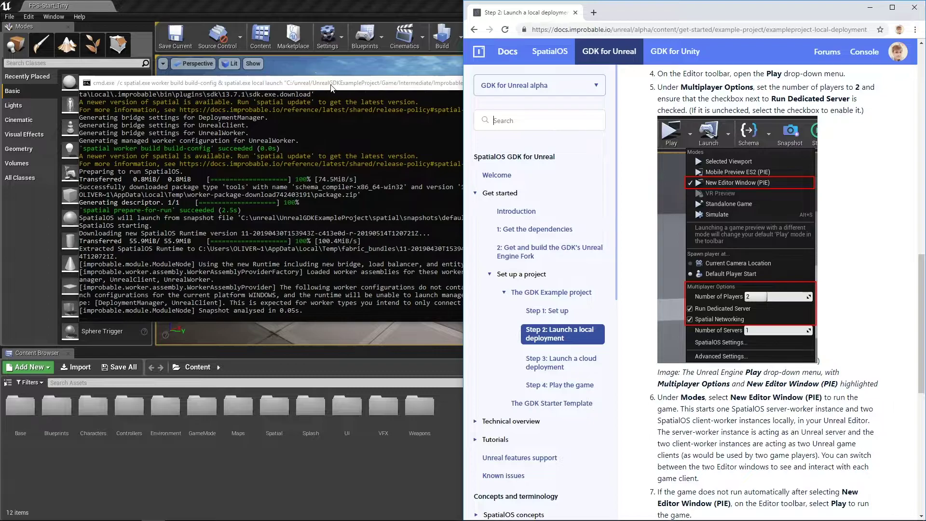
pyautogui.click(291, 137)
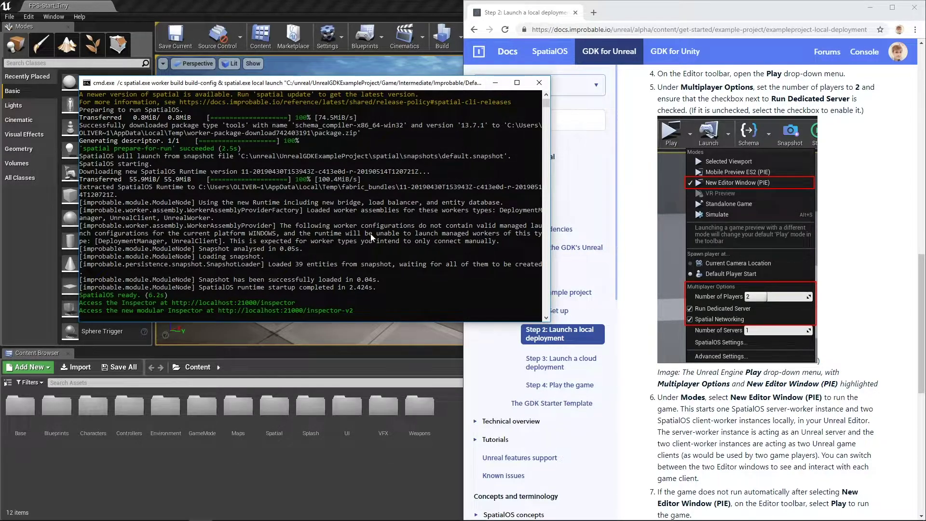
pyautogui.click(494, 83)
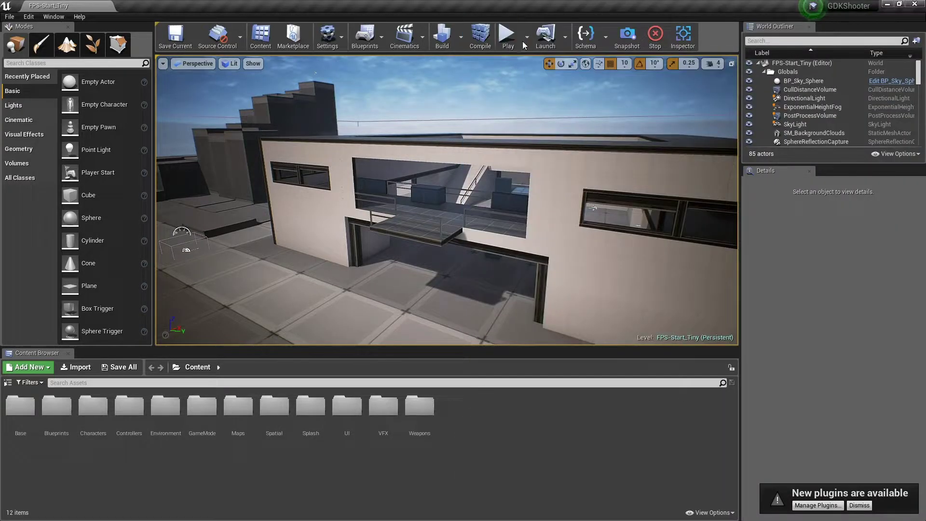
# Set Number of Players to 2 and play the level in New Editor Window (PIE)
pyautogui.click(526, 43)
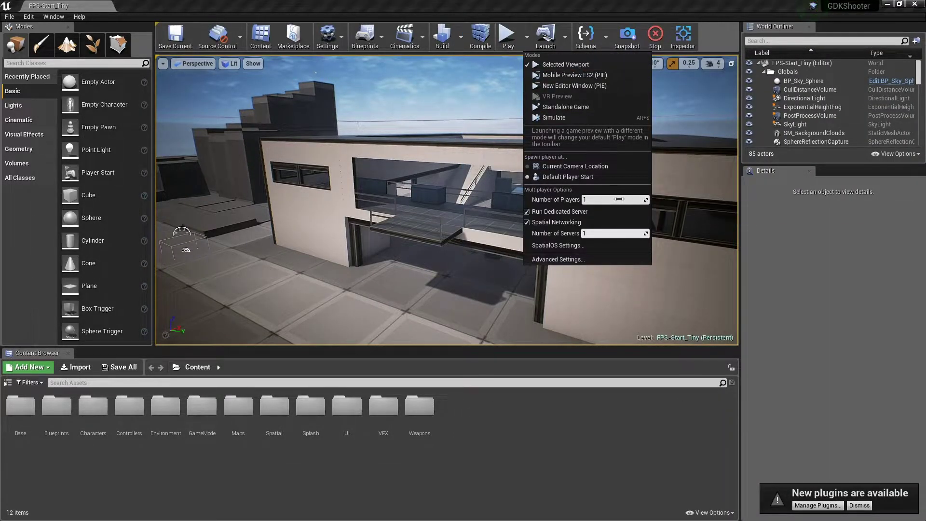
pyautogui.moveTo(614, 199); pyautogui.dragTo(620, 199)
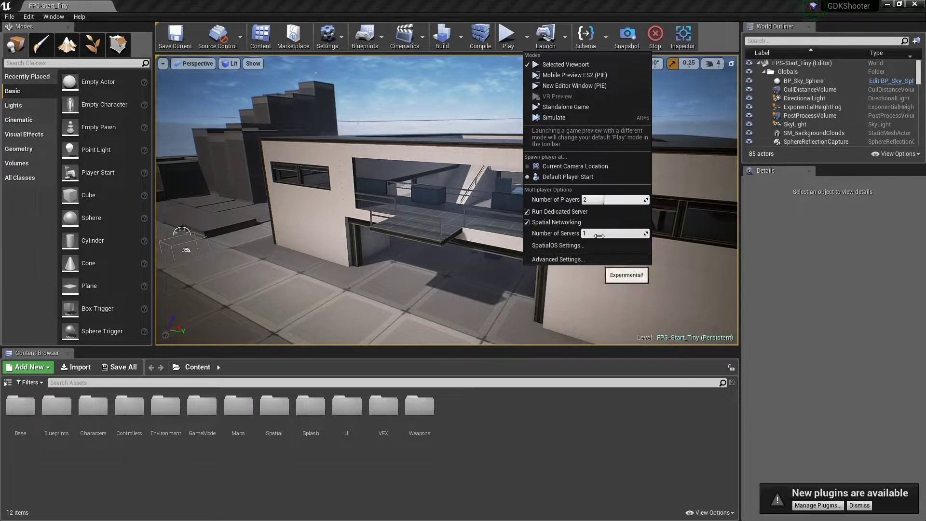
pyautogui.click(584, 86)
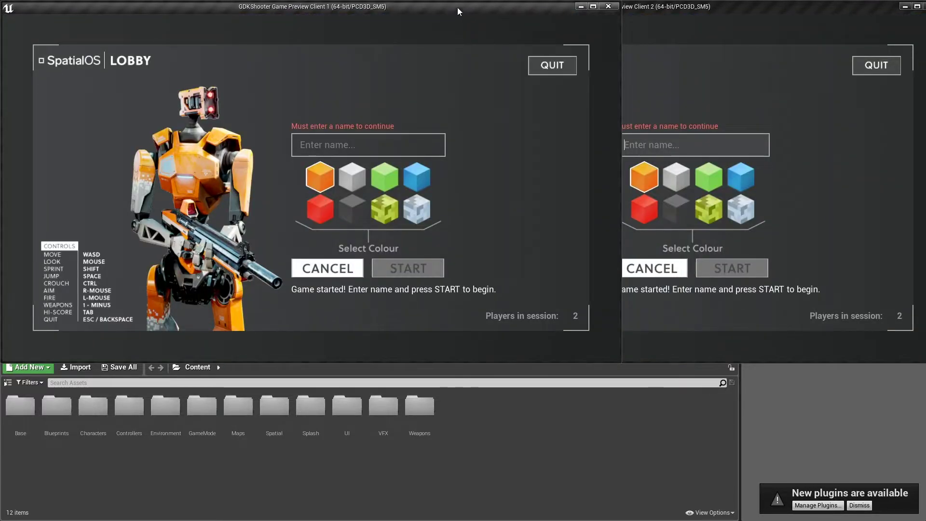
# Arrange the two client windows, enter a player name in Client 1 and start its match
pyautogui.moveTo(457, 8); pyautogui.dragTo(464, 7)
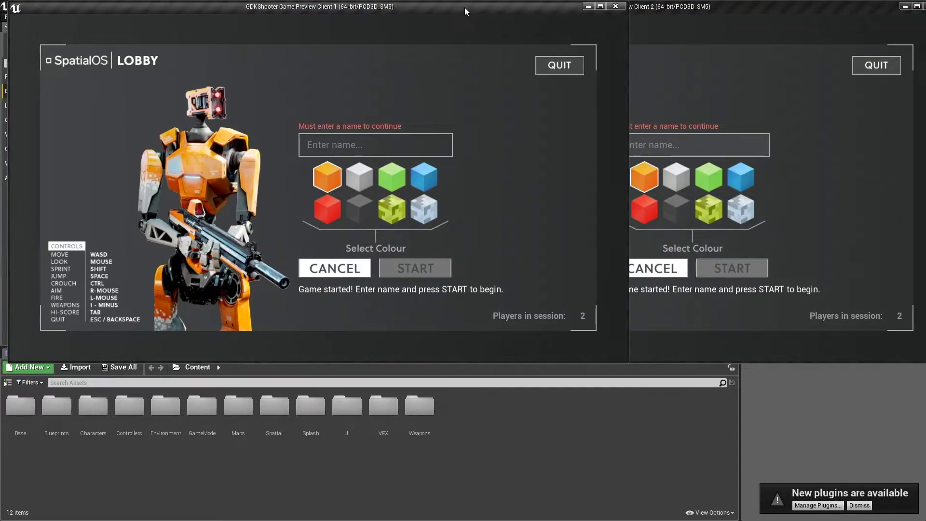
pyautogui.moveTo(699, 7); pyautogui.dragTo(718, 183)
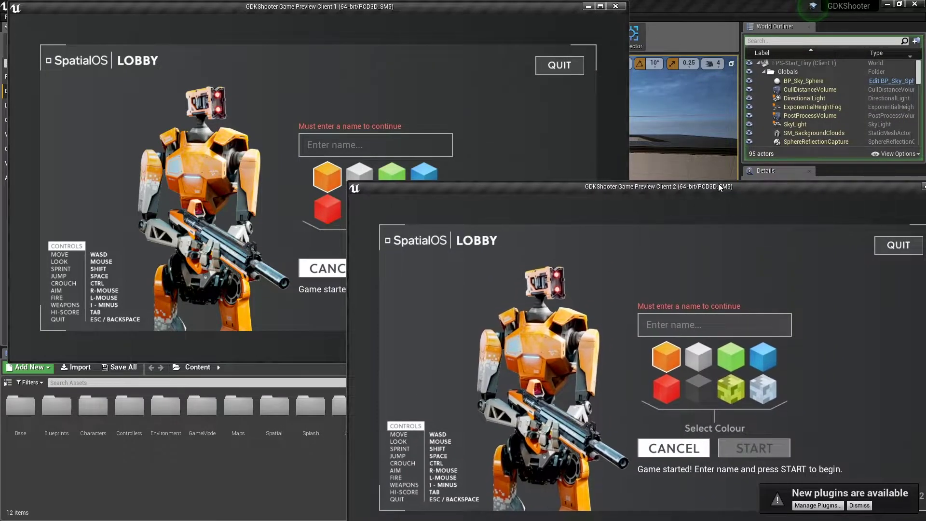
pyautogui.click(401, 146)
pyautogui.write('ollie')
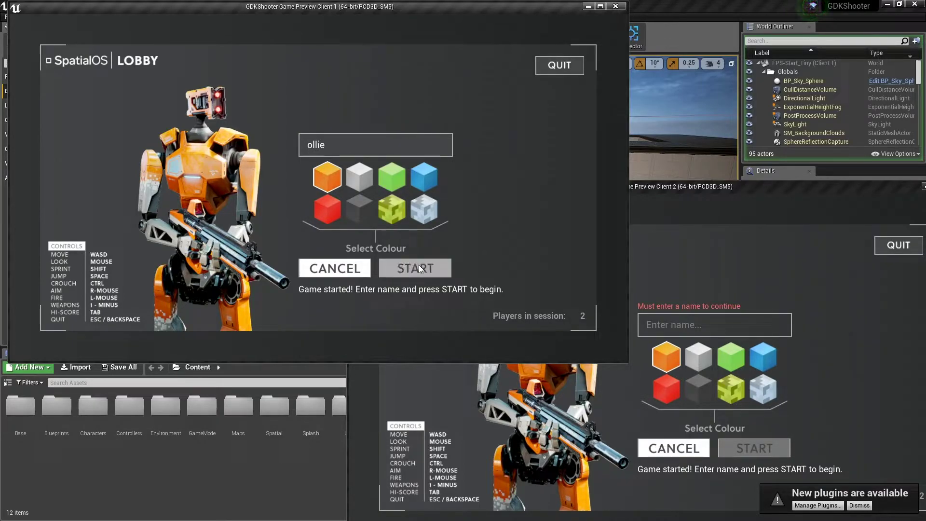
pyautogui.click(419, 268)
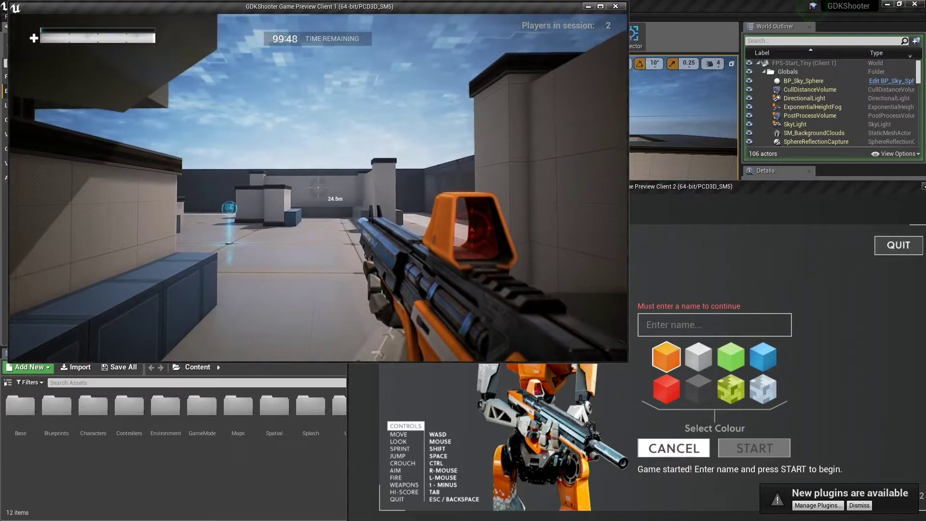
# In Client 2, choose the red colour, enter a player name and start the match
pyautogui.hotkey('alt', 'Tab')
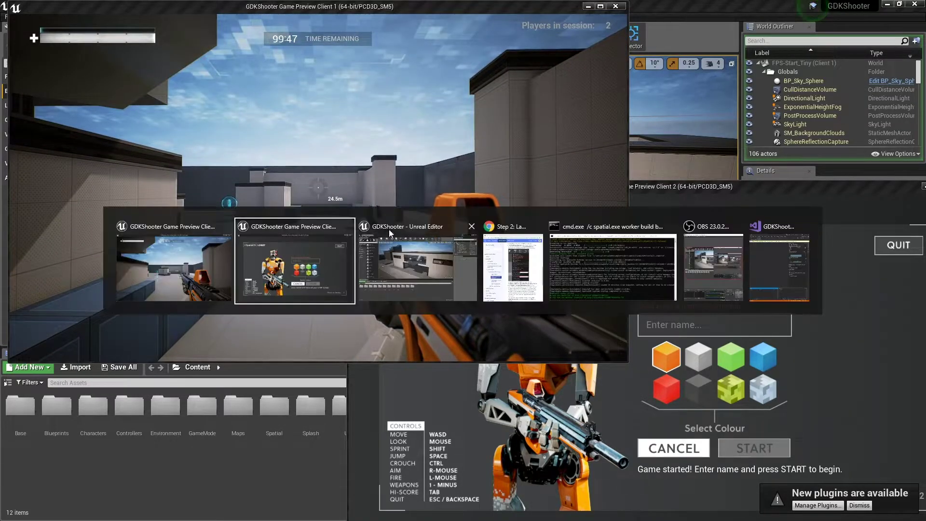
pyautogui.click(320, 256)
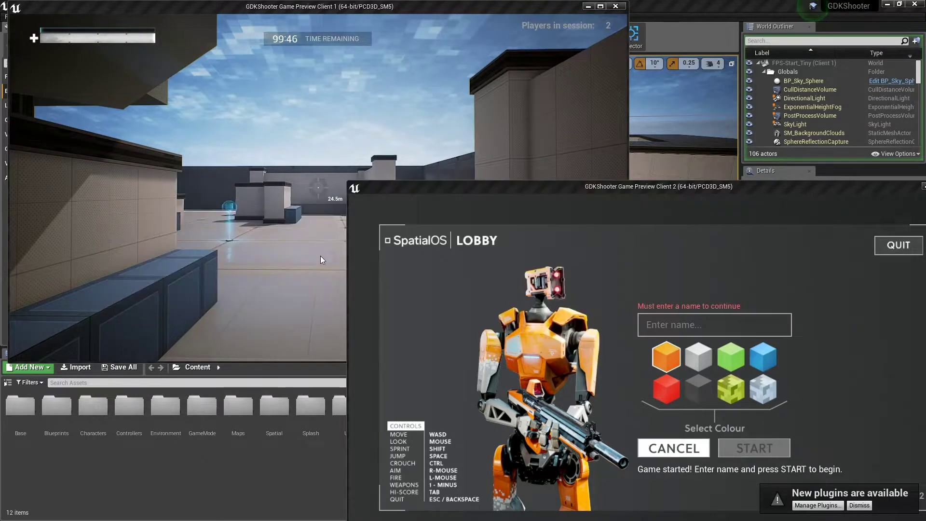
pyautogui.click(666, 384)
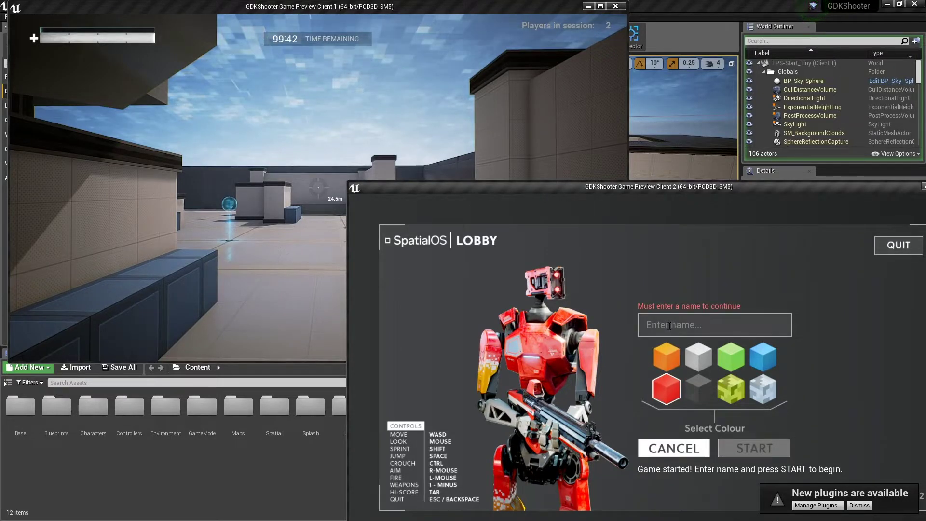
pyautogui.click(669, 326)
pyautogui.write('olli')
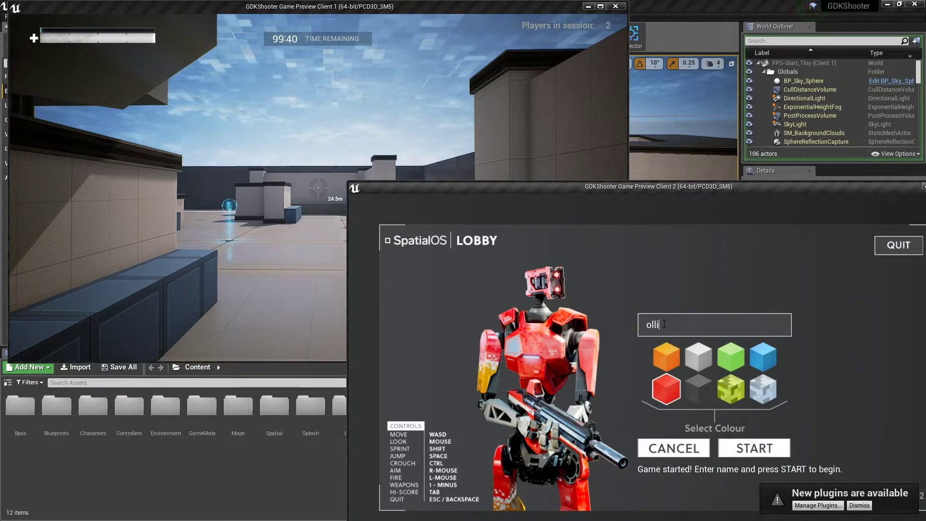
pyautogui.write('e also')
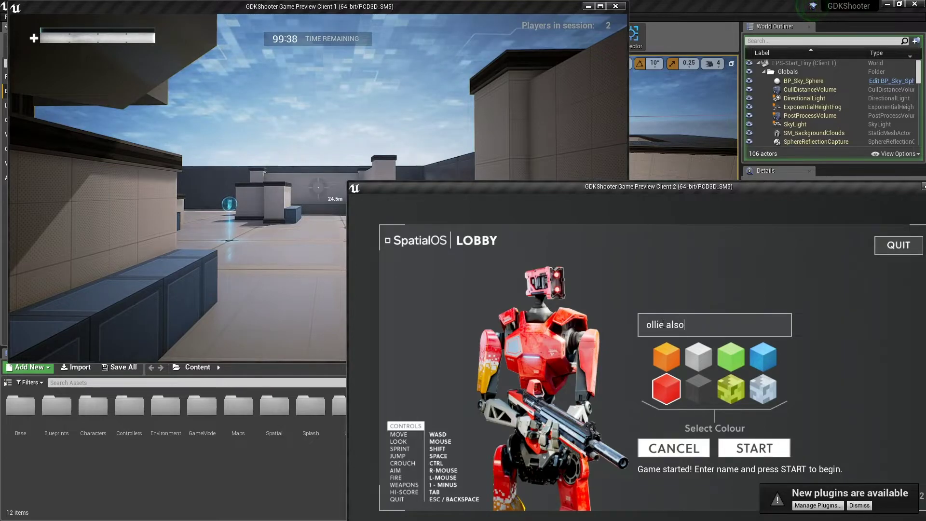
pyautogui.click(753, 447)
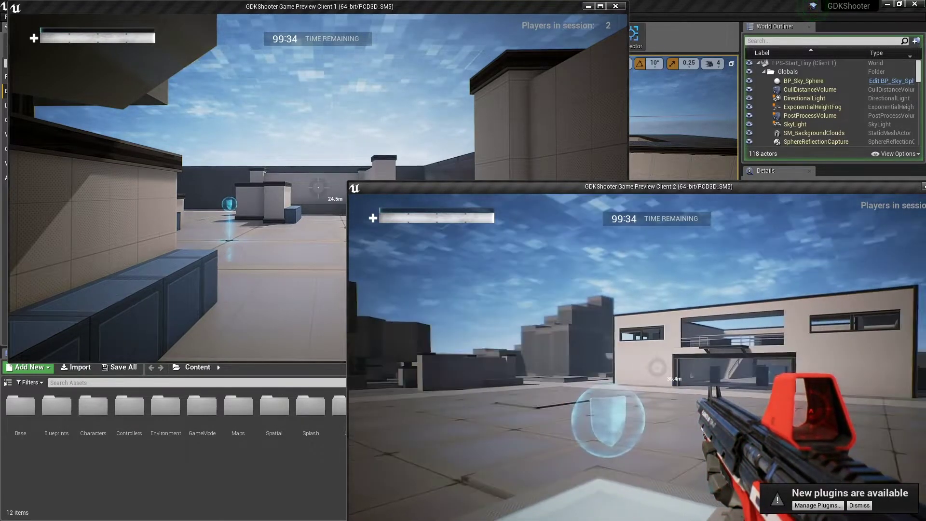
# Walk Client 2's player through the shield pickup and fire at the opponent
pyautogui.press('w')
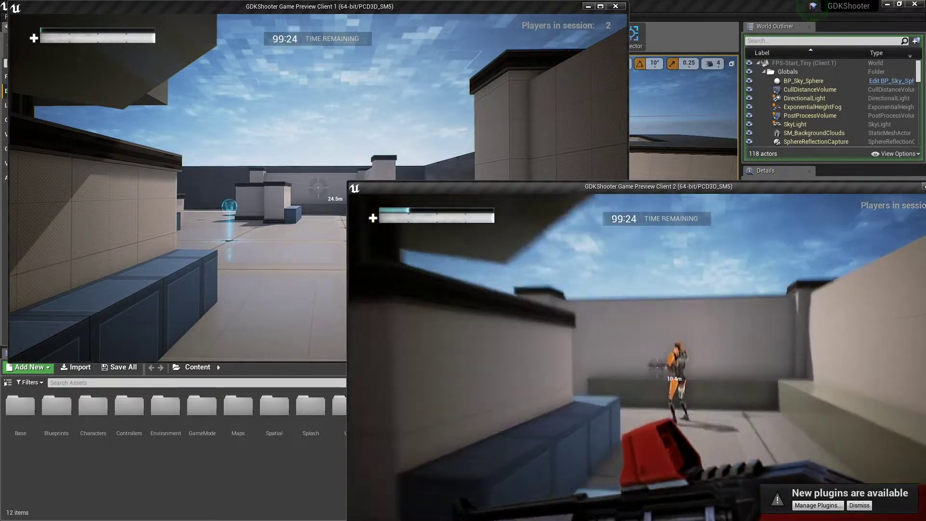
pyautogui.rightClick(656, 367)
pyautogui.click(655, 366)
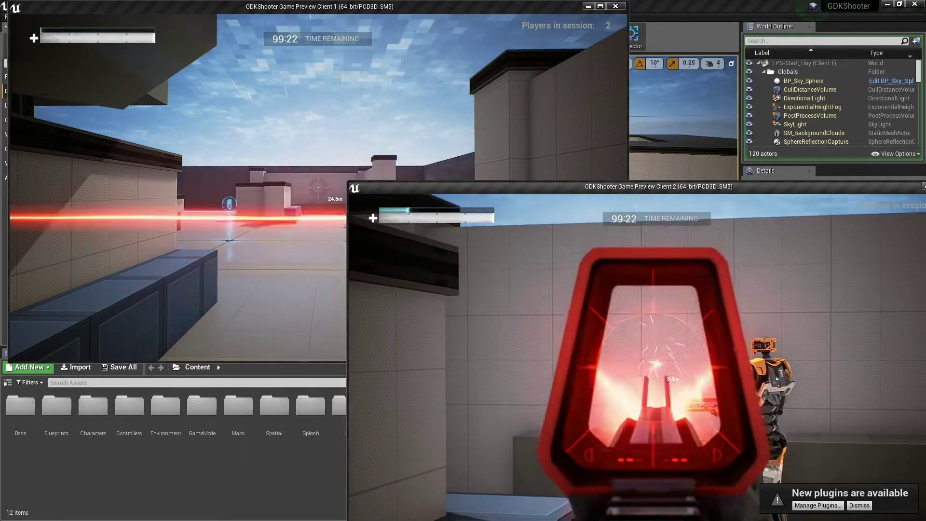
pyautogui.rightClick(656, 366)
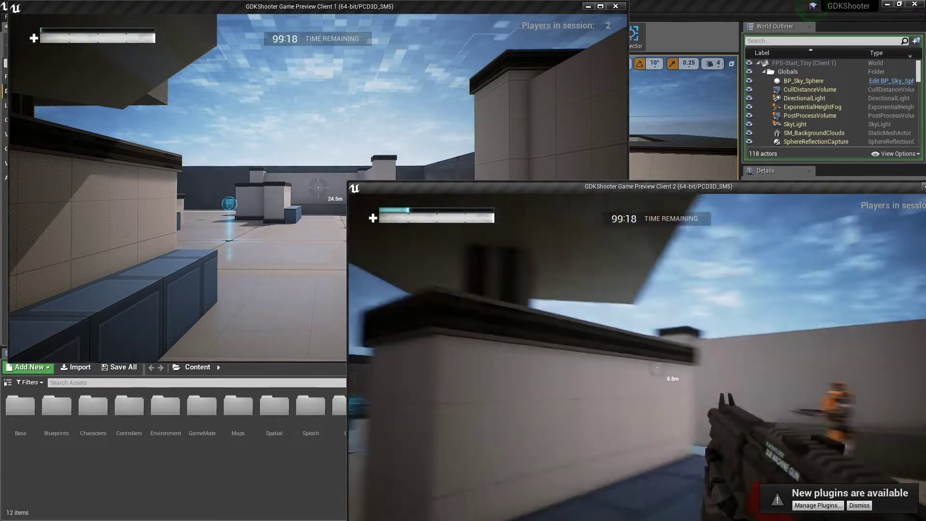
pyautogui.click(656, 366)
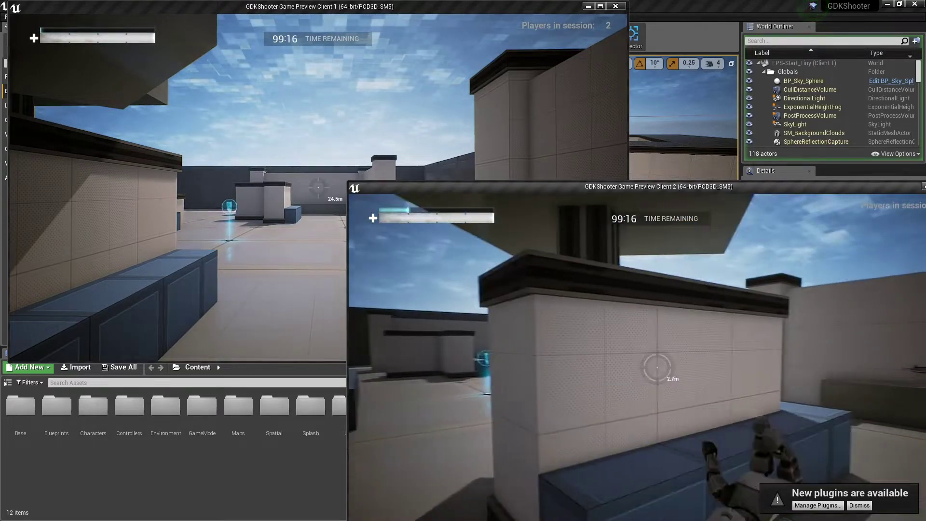
# Switch to the sniper rifle, scope at the opponent, then return to the spatial console
pyautogui.scroll(-1, 655, 366)
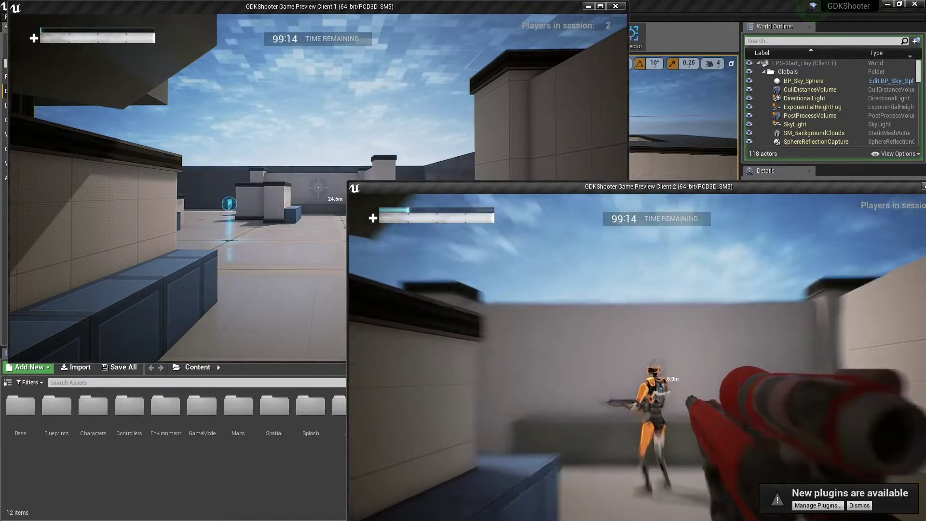
pyautogui.rightClick(656, 366)
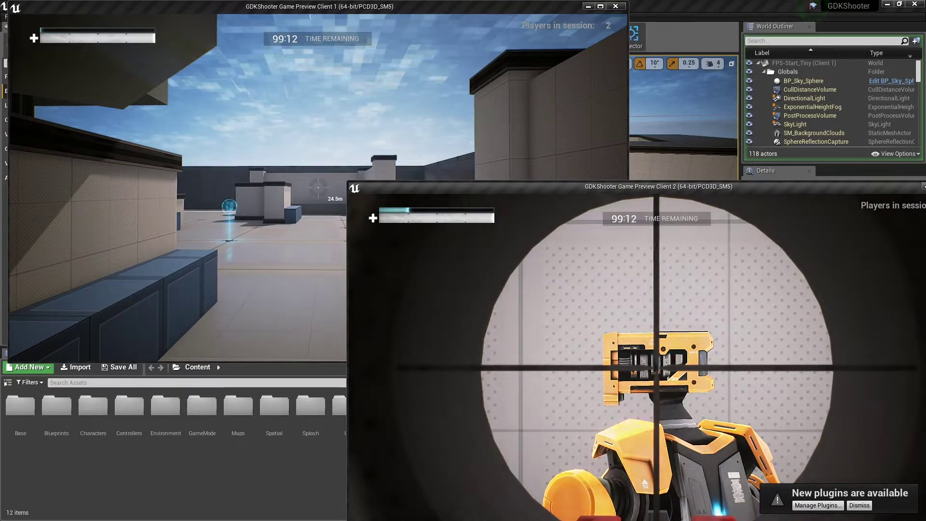
pyautogui.rightClick(656, 366)
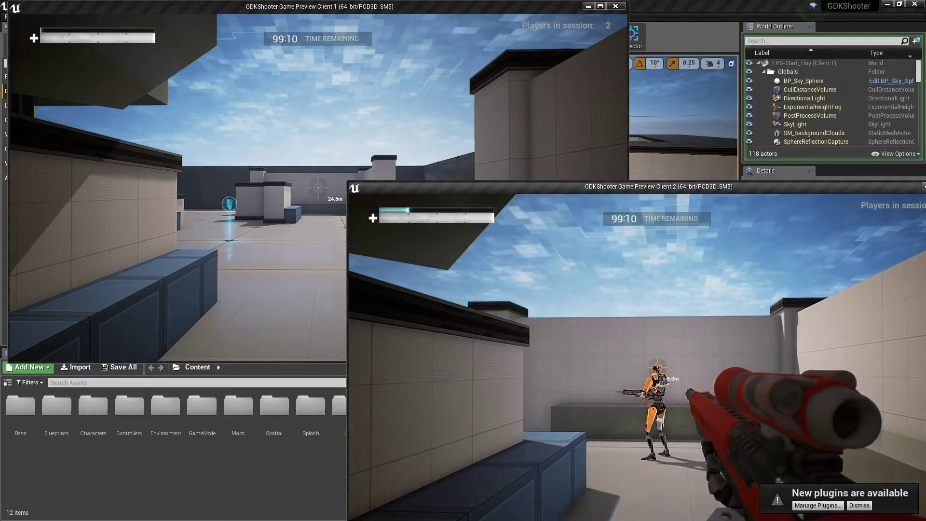
pyautogui.hotkey('alt', 'Tab')
pyautogui.click(619, 272)
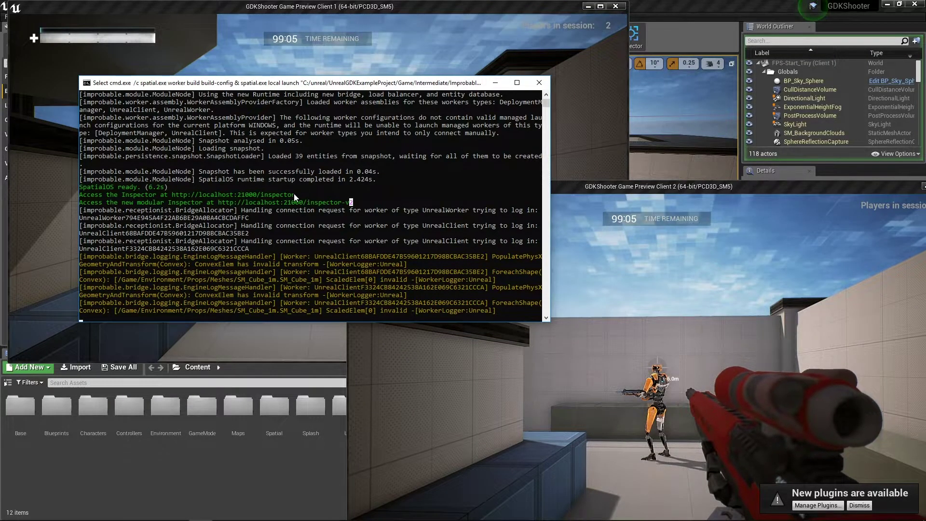
# Copy localhost:21000/inspector from the console and load it in a new Chrome tab
pyautogui.moveTo(293, 193); pyautogui.dragTo(169, 196)
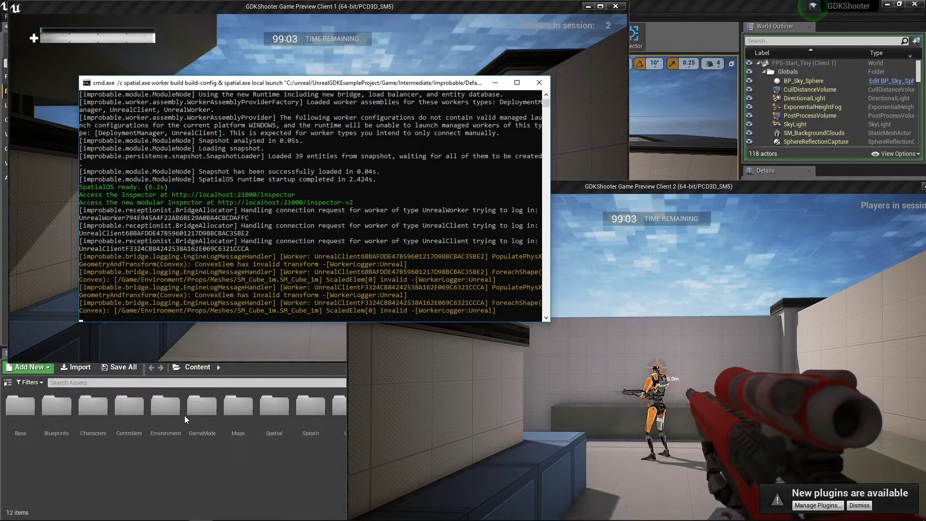
pyautogui.moveTo(181, 516)
pyautogui.click(150, 514)
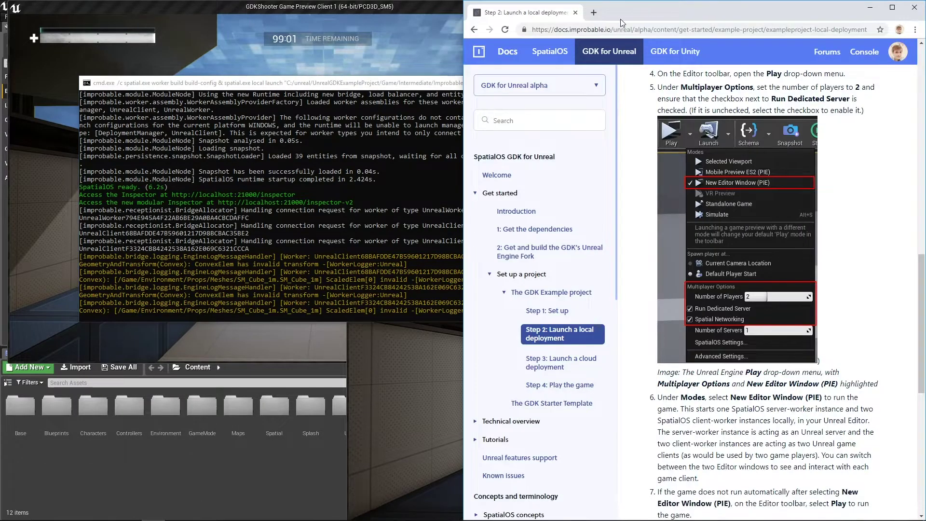
pyautogui.click(594, 13)
pyautogui.write('http://localhost:21000/inspector')
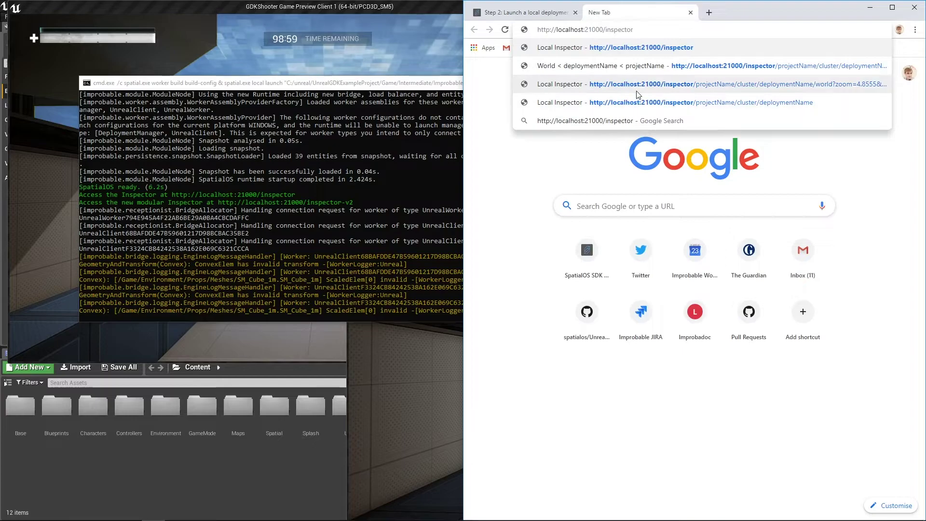
pyautogui.press('Return')
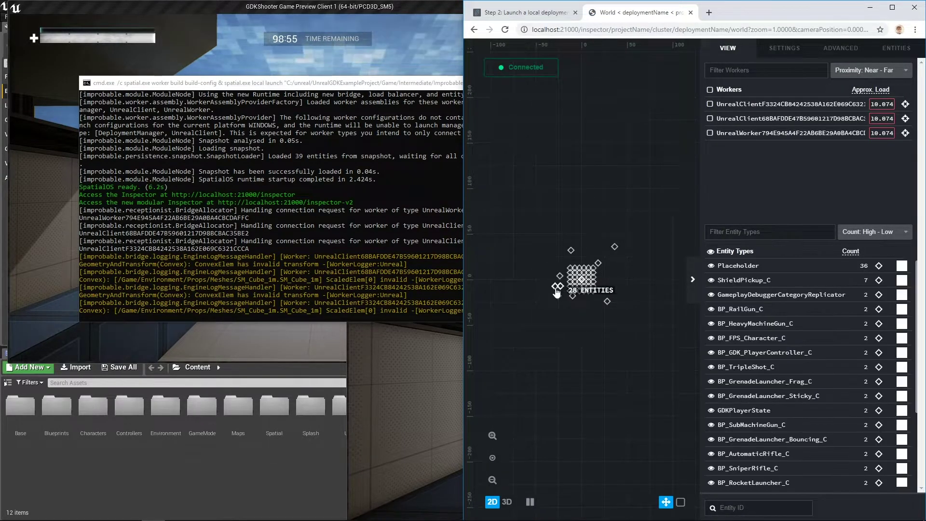
pyautogui.scroll(5, 566, 283)
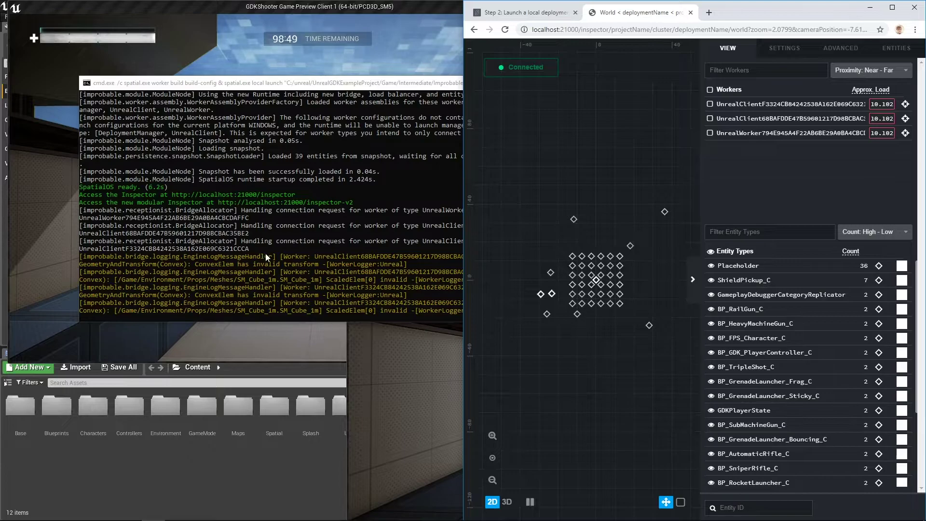
pyautogui.click(267, 76)
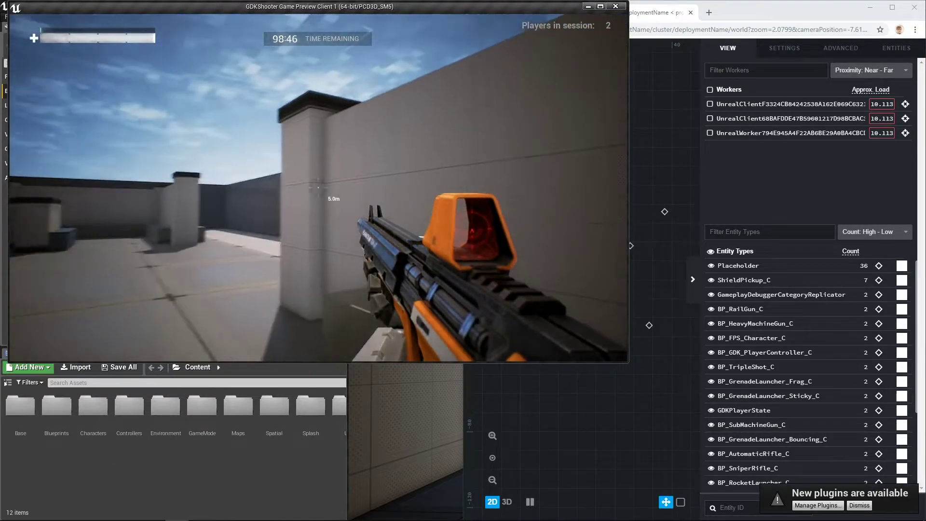
# Move the game window aside and stop Play In Editor with Esc
pyautogui.hotkey('alt', 'Tab')
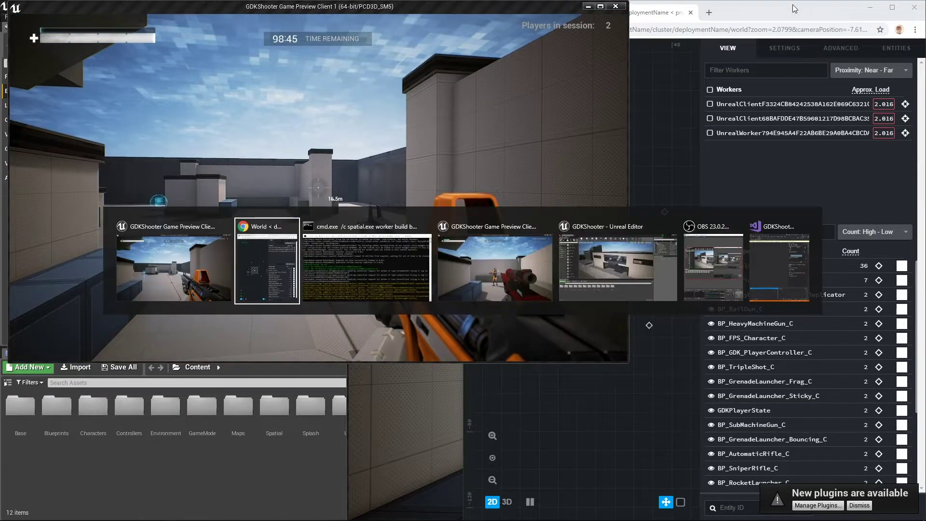
pyautogui.moveTo(282, 8); pyautogui.dragTo(163, 155)
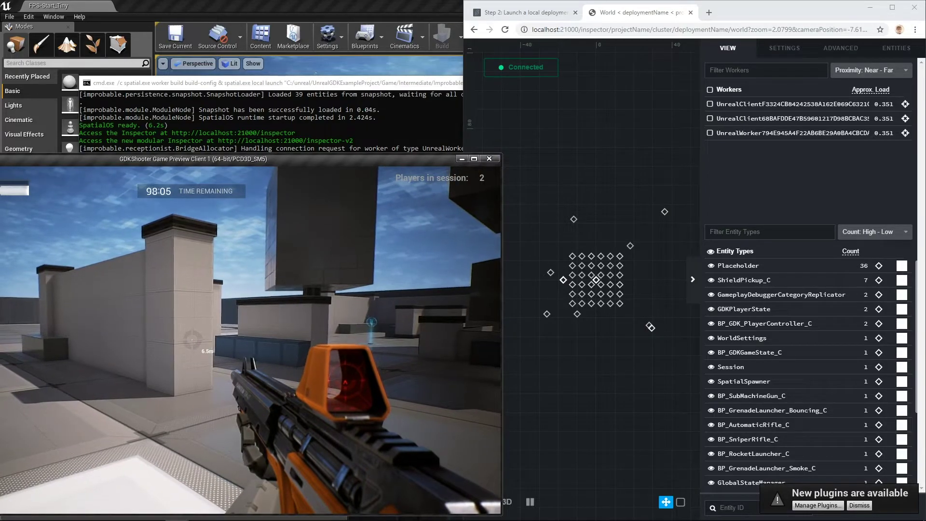
pyautogui.press('Escape')
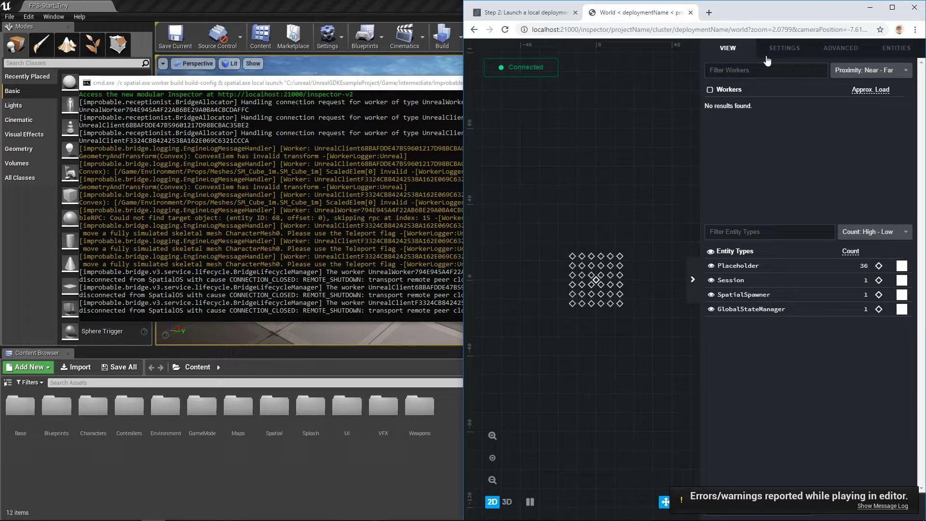
# Close the Inspector browser tab and return via the Unreal Editor to the docs
pyautogui.click(690, 13)
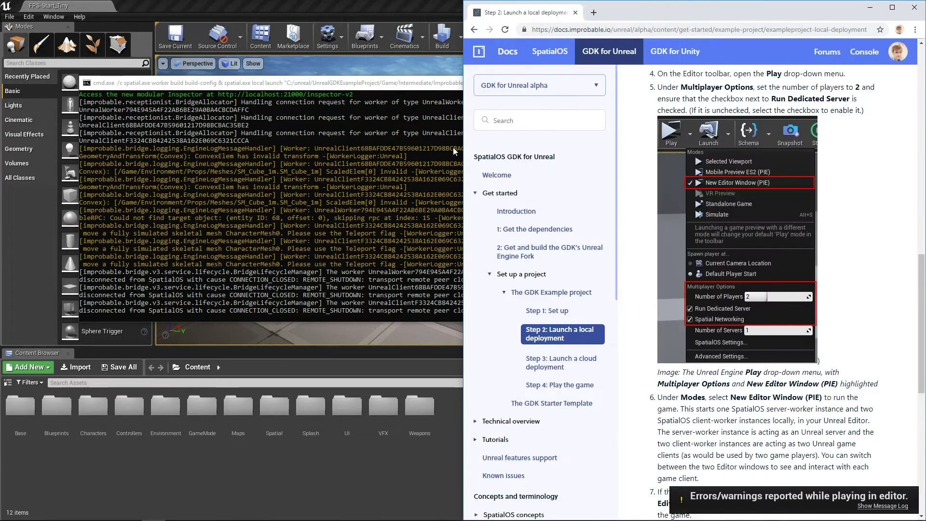
pyautogui.click(382, 3)
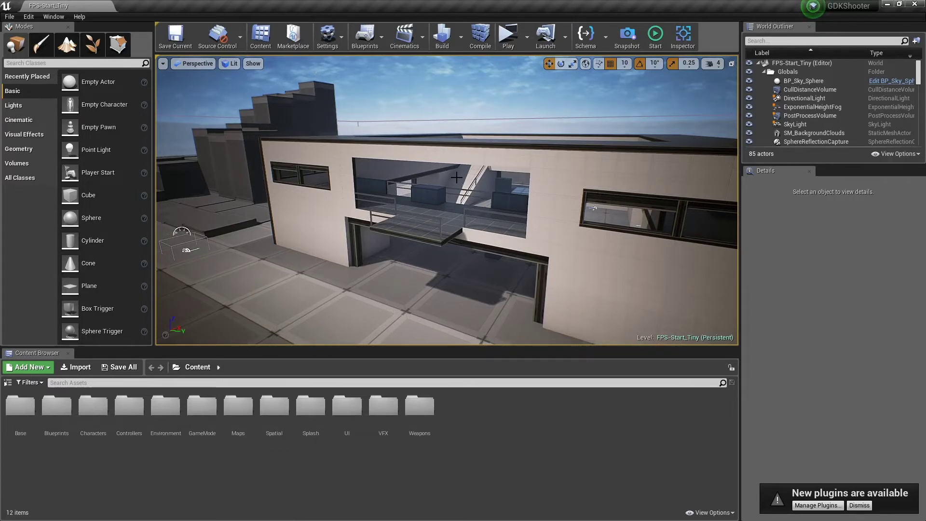
pyautogui.hotkey('alt', 'Tab')
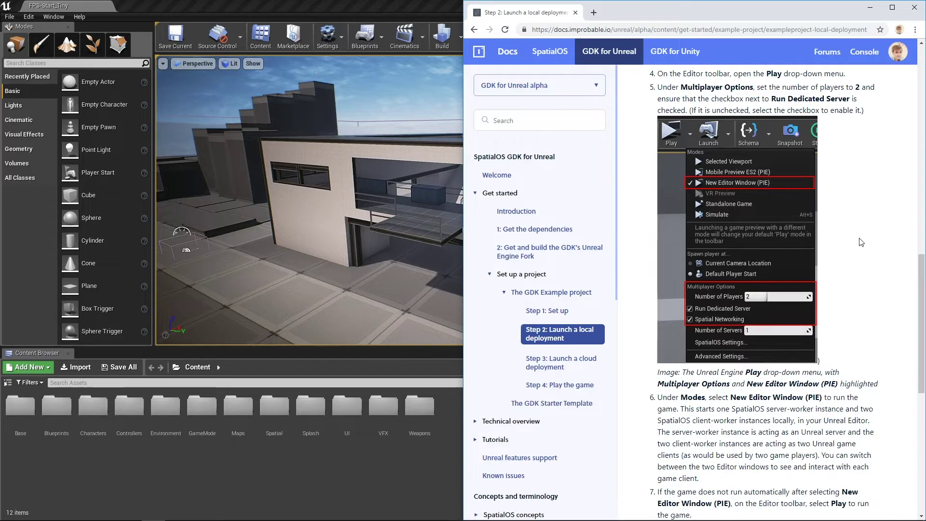
# Scroll the docs down to step 8 and the Stop toolbar image
pyautogui.scroll(-5, 861, 242)
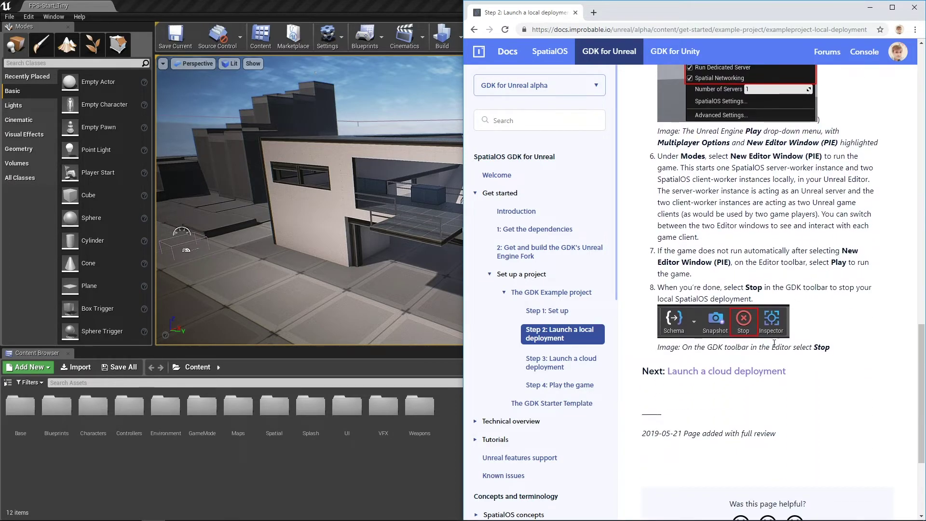